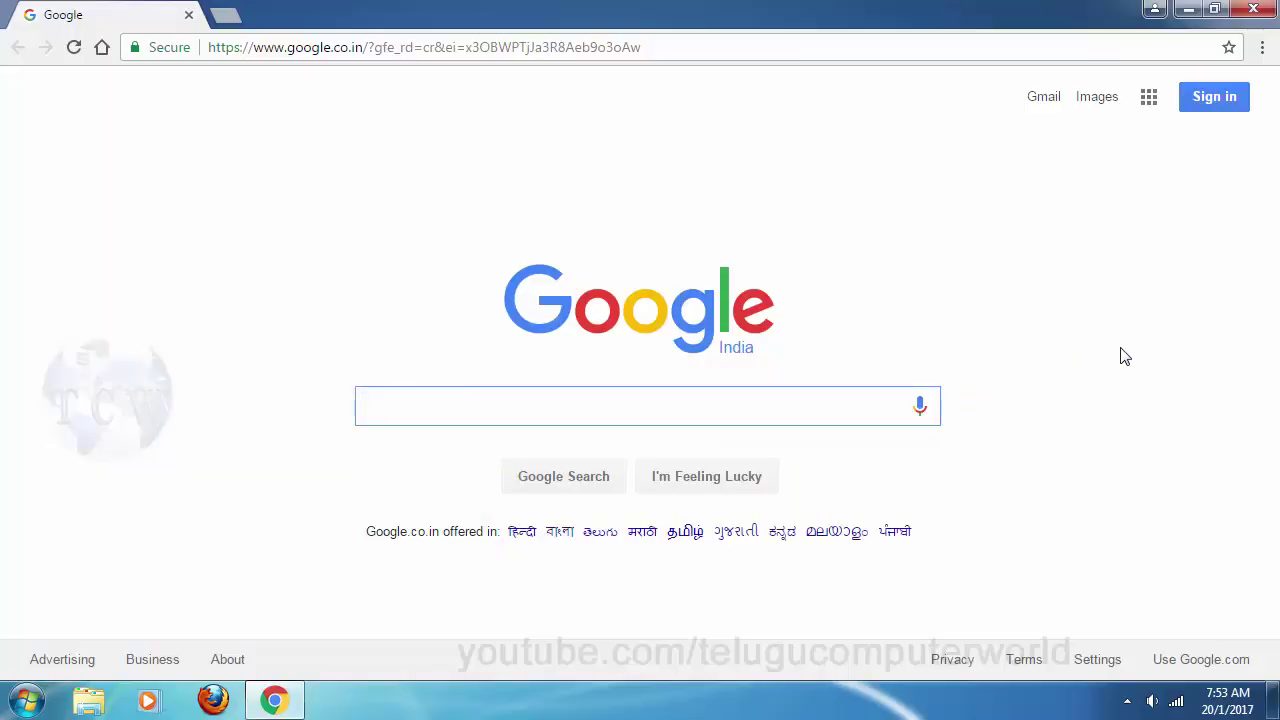
Search Google for "visual c++" and look over the results
{"action": "type", "text": "visu"}
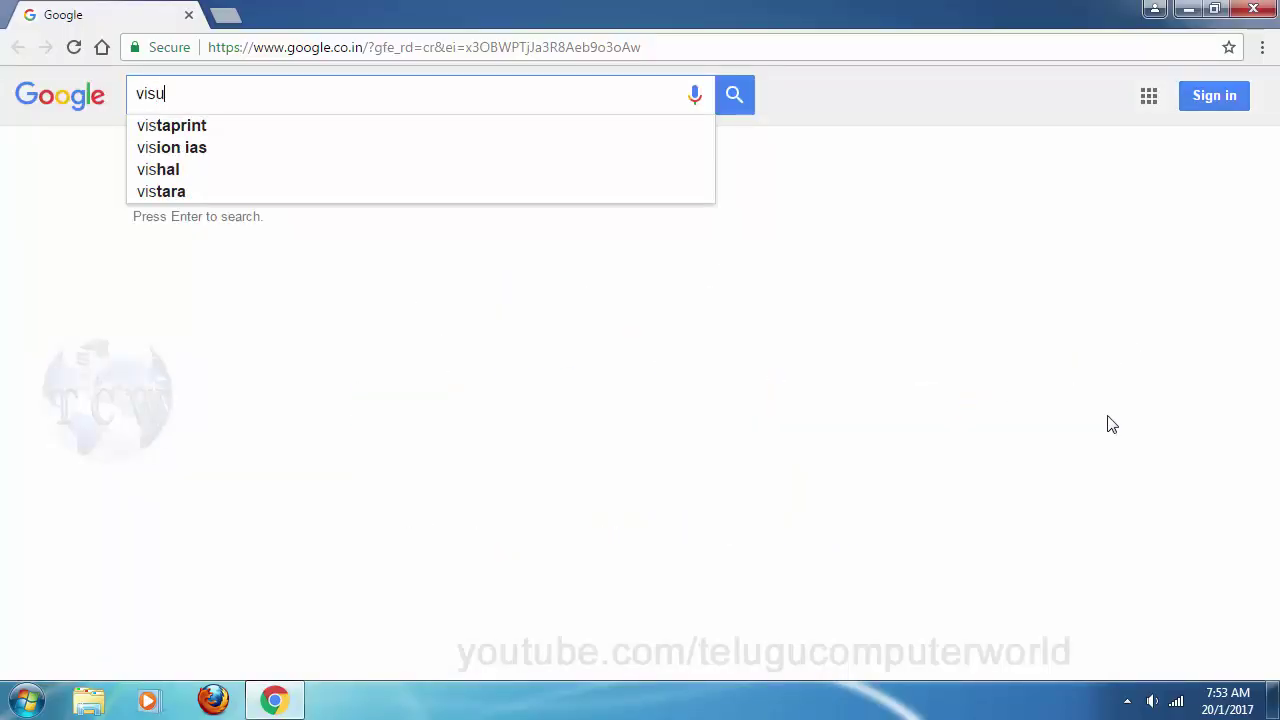
{"action": "type", "text": "al c++"}
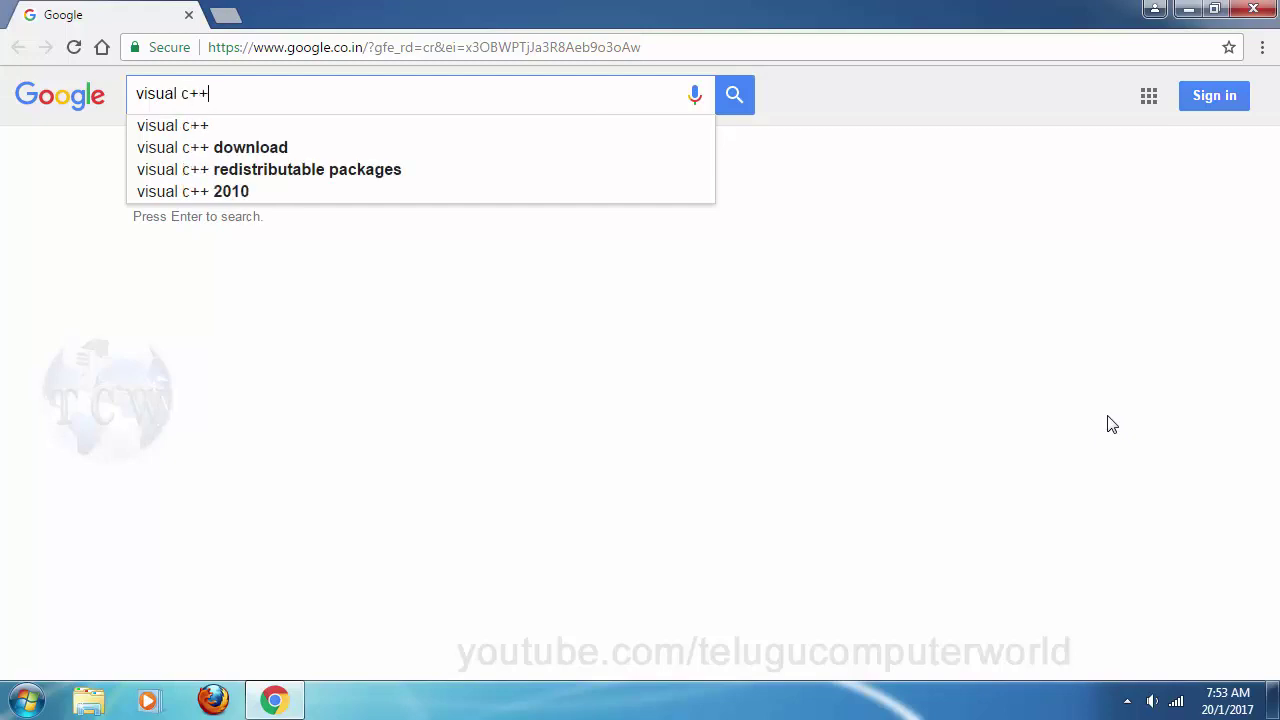
{"action": "key", "text": "Return"}
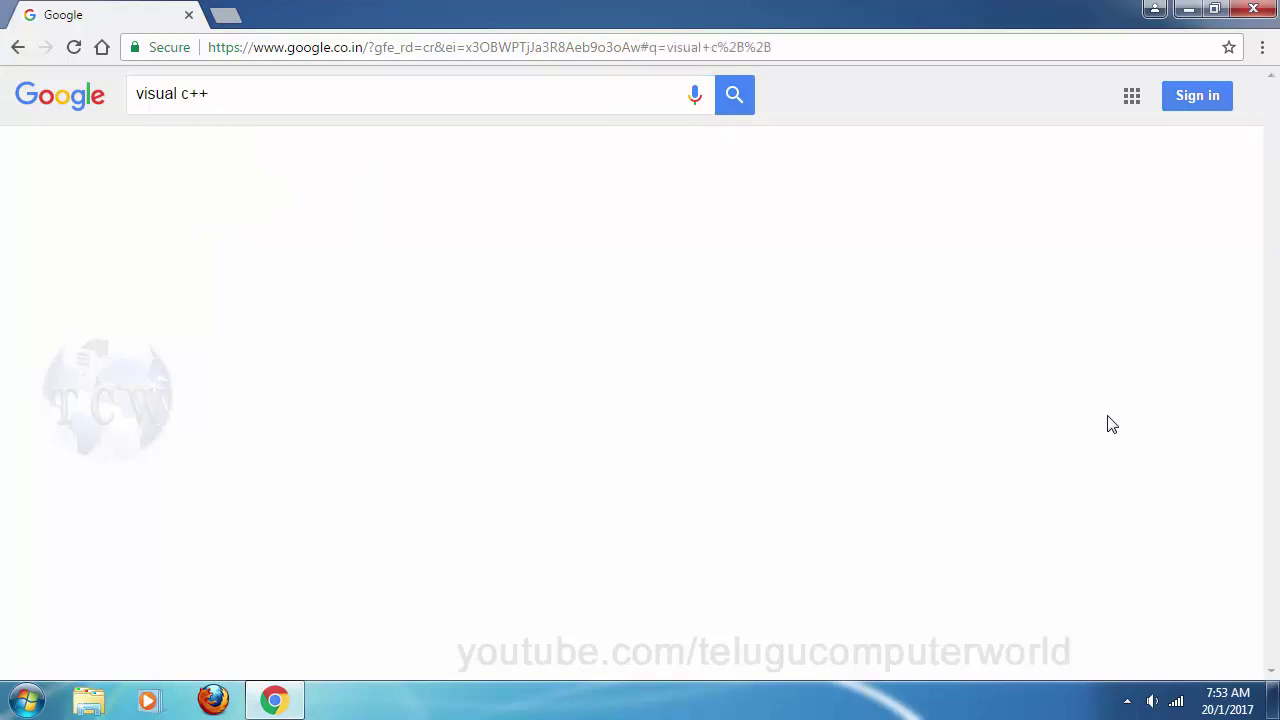
{"action": "scroll", "coordinate": [57, 364], "scroll_direction": "down", "scroll_amount": 2}
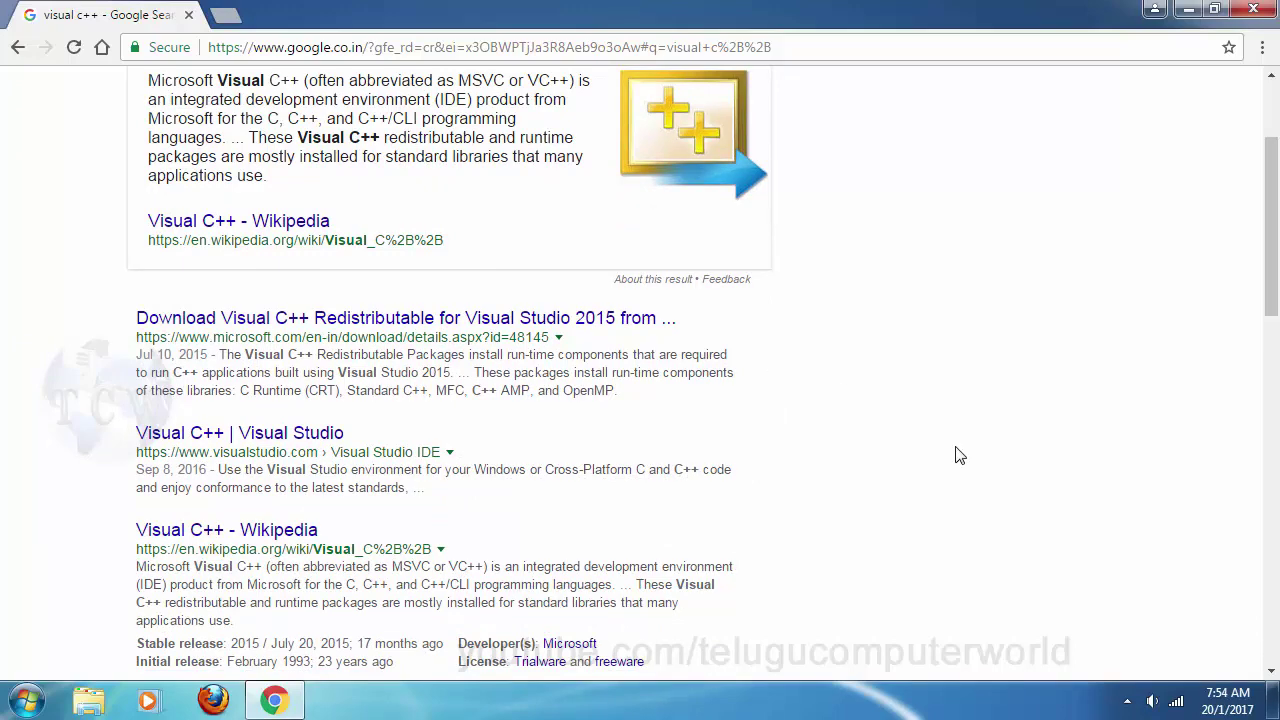
{"action": "scroll", "coordinate": [953, 453], "scroll_direction": "up", "scroll_amount": 2}
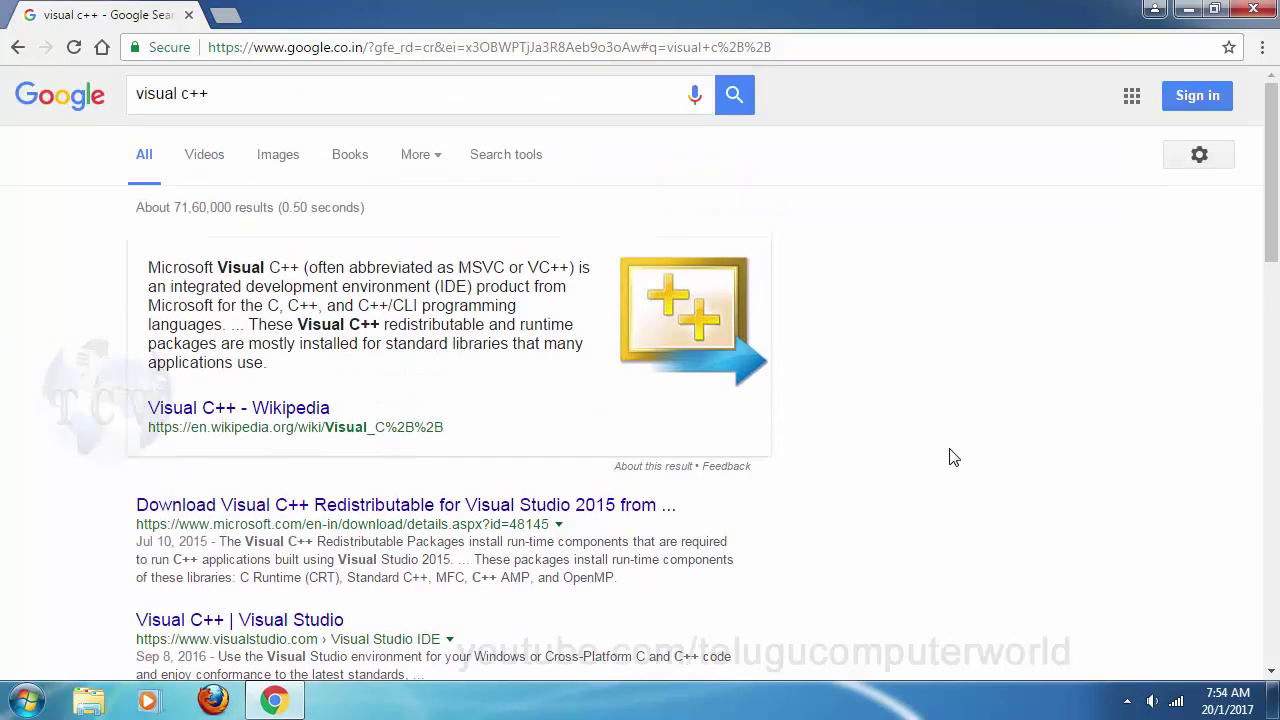
Refine the search to "visual c++ 2010" and look over the results
{"action": "left_click", "coordinate": [342, 103]}
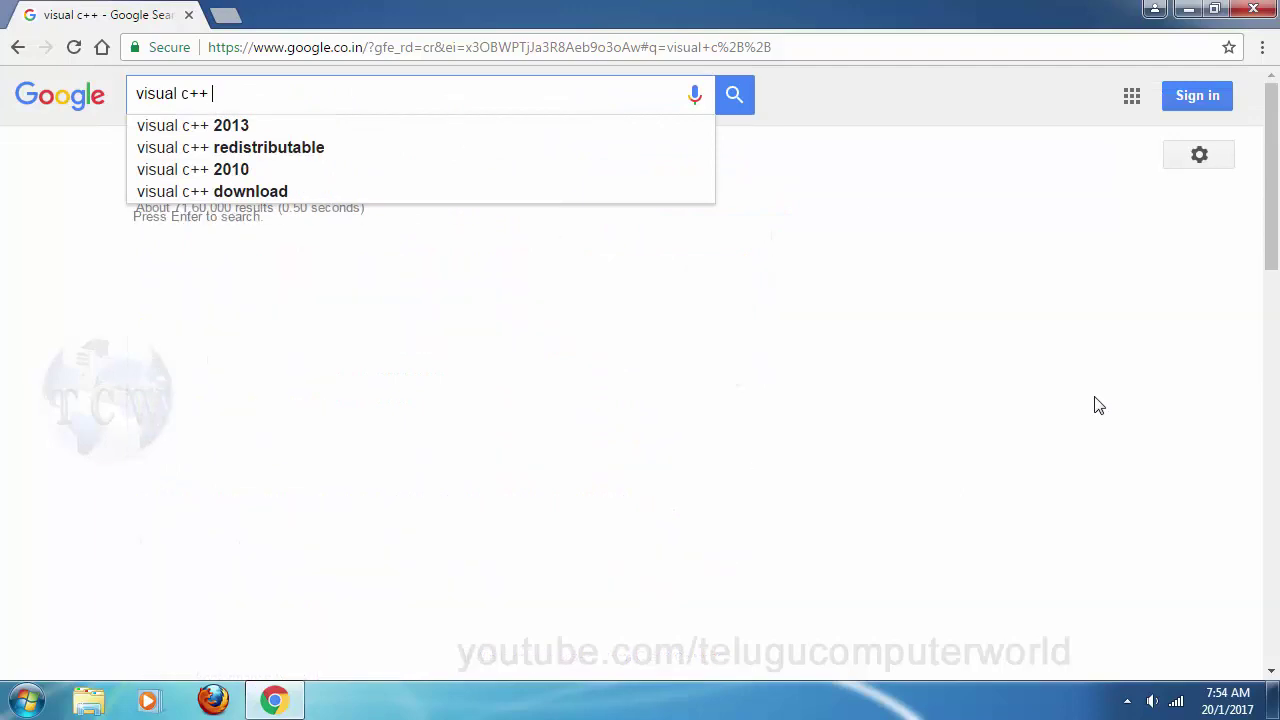
{"action": "type", "text": "2016"}
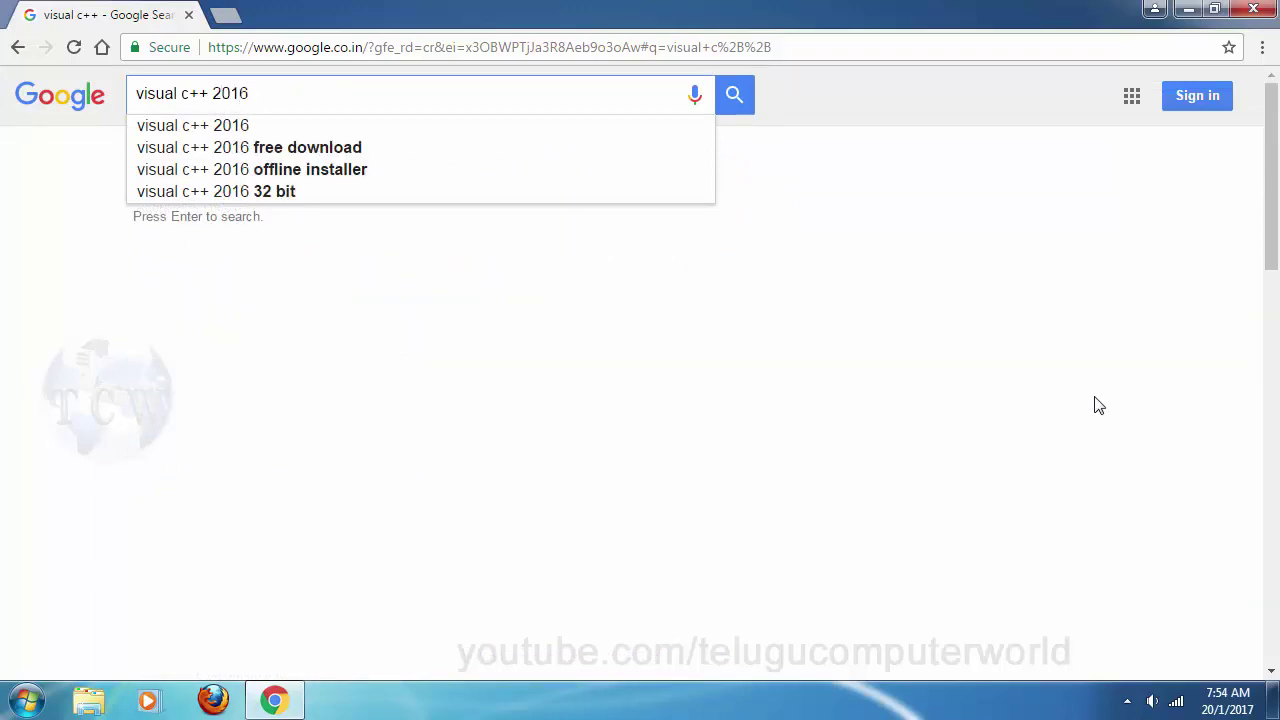
{"action": "key", "text": "BackSpace"}
{"action": "type", "text": "0"}
{"action": "key", "text": "Return"}
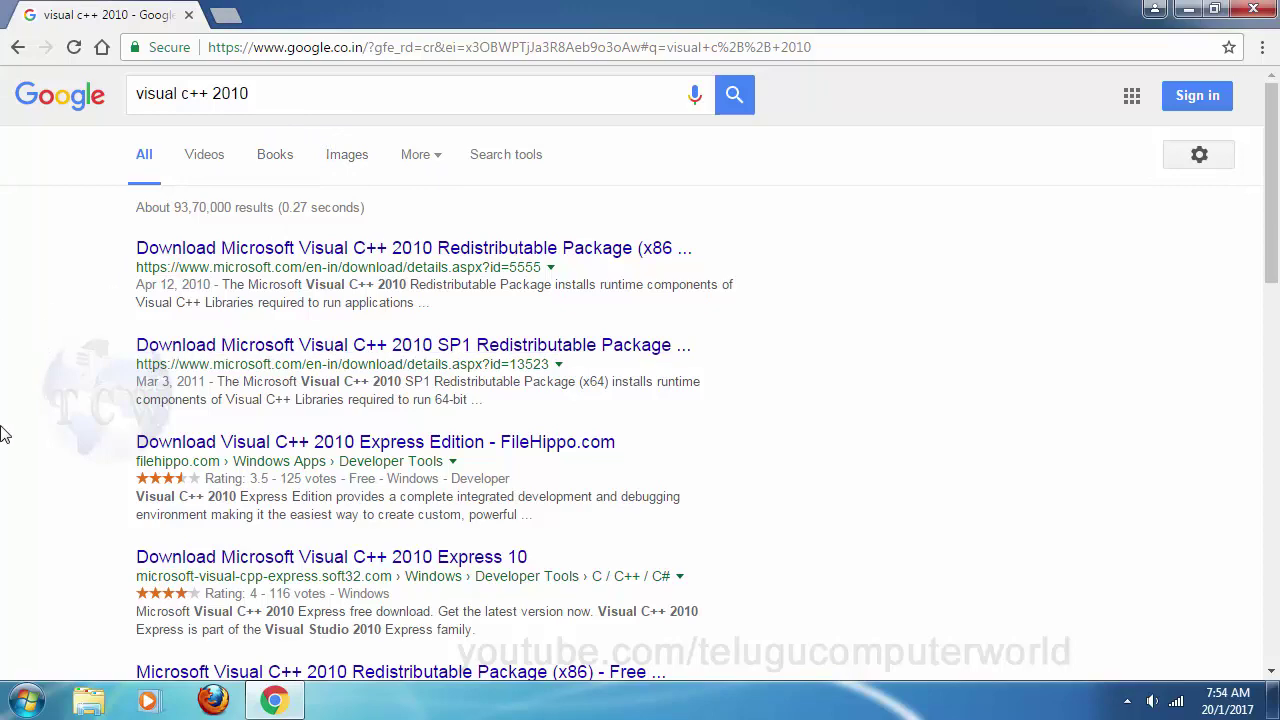
{"action": "scroll", "coordinate": [4, 434], "scroll_direction": "down", "scroll_amount": 5}
{"action": "scroll", "coordinate": [4, 434], "scroll_direction": "up", "scroll_amount": 5}
Refine the search to "visual c++ 2010 express"
{"action": "left_click", "coordinate": [306, 94]}
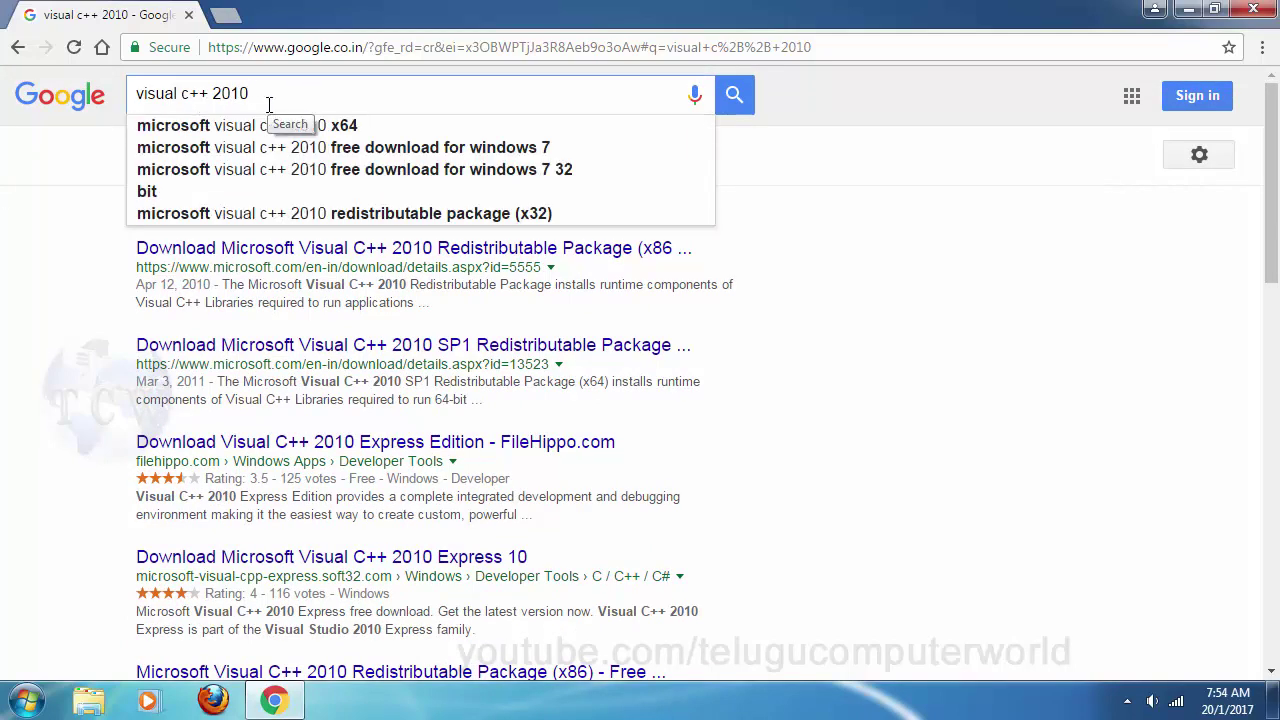
{"action": "type", "text": "e"}
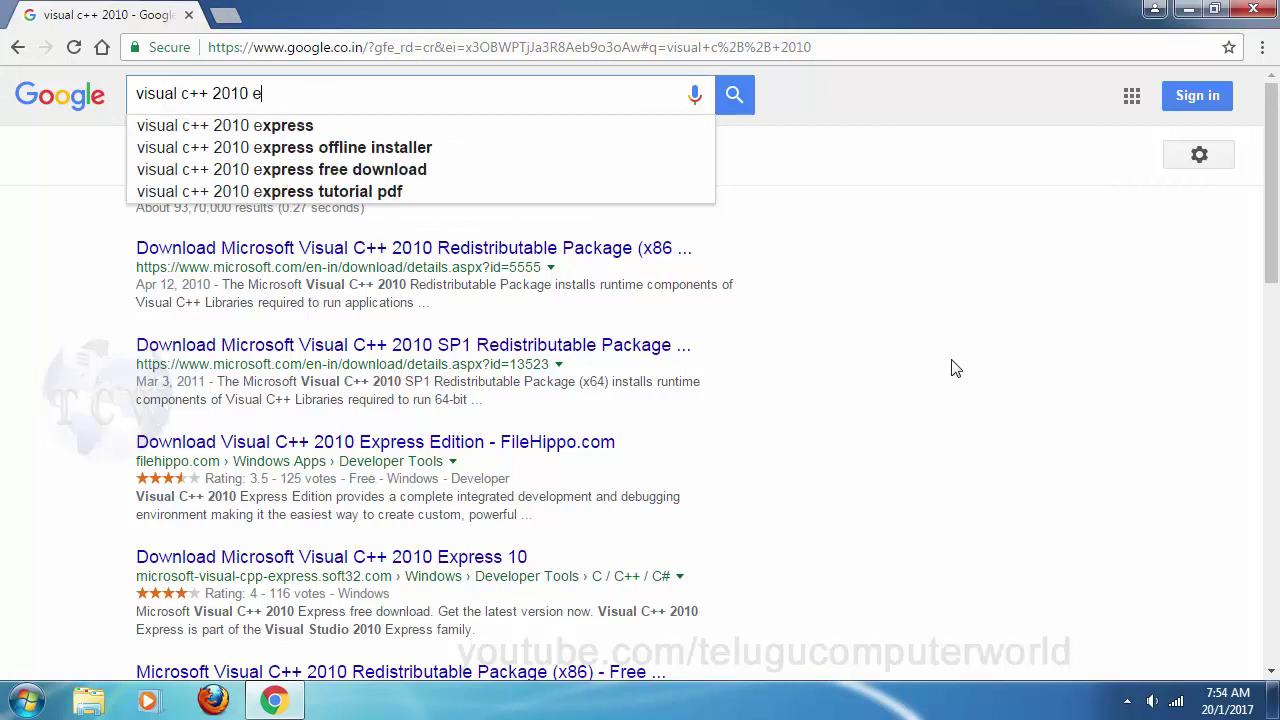
{"action": "type", "text": "xpress"}
{"action": "key", "text": "Return"}
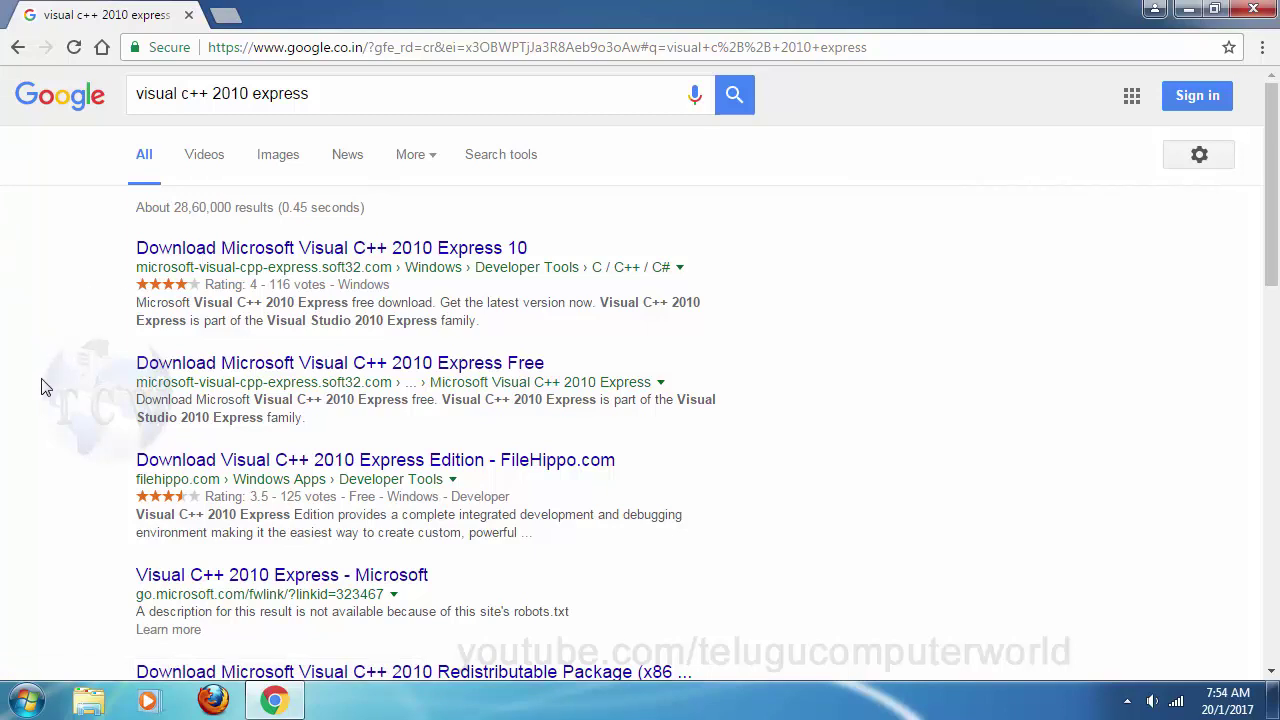
Open the FileHippo result for Visual C++ 2010 Express Edition in a new tab and switch to it
{"action": "right_click", "coordinate": [248, 462]}
{"action": "left_click", "coordinate": [290, 471]}
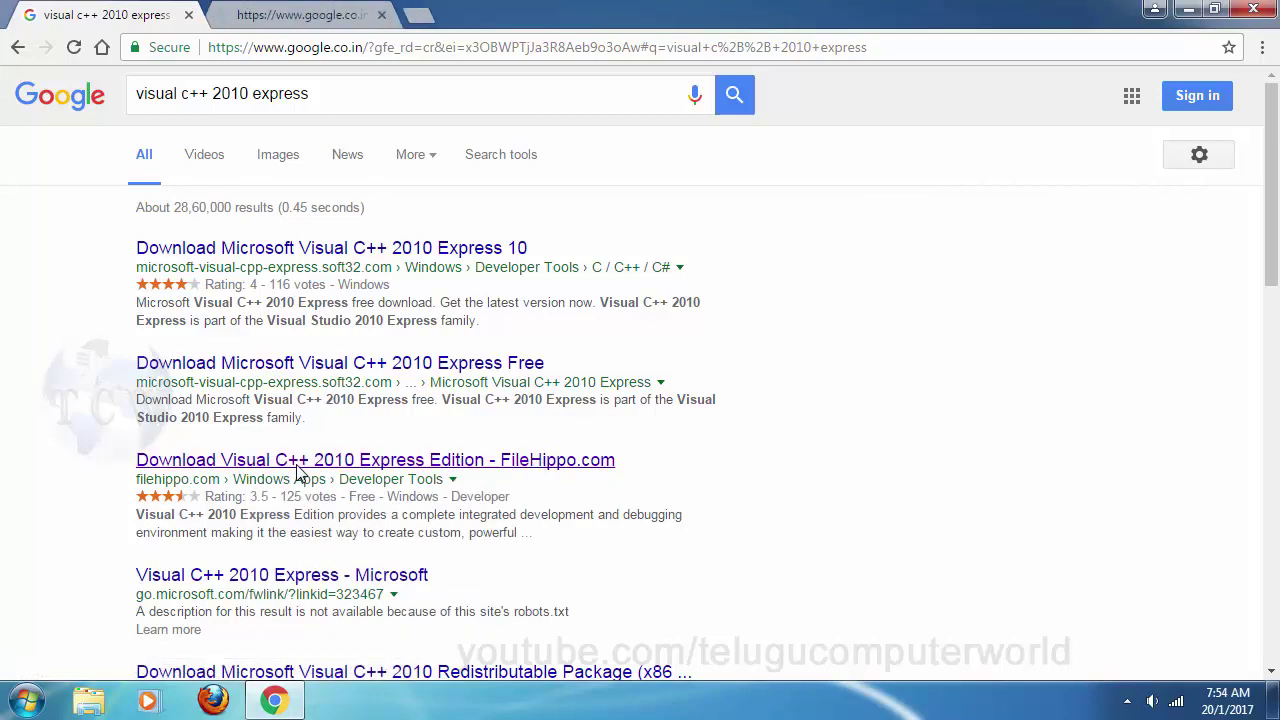
{"action": "left_click", "coordinate": [325, 10]}
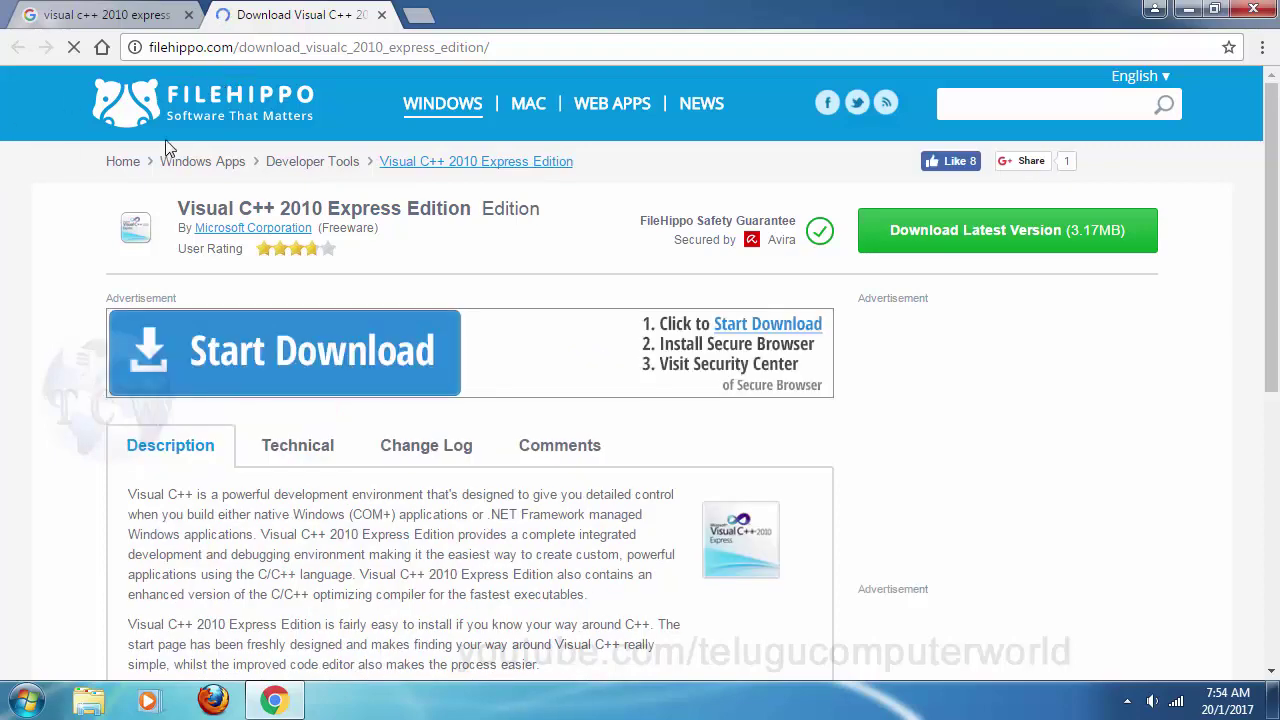
Return to the Google results and look through the other Visual C++ 2010 Express entries
{"action": "key", "text": "ctrl+Tab"}
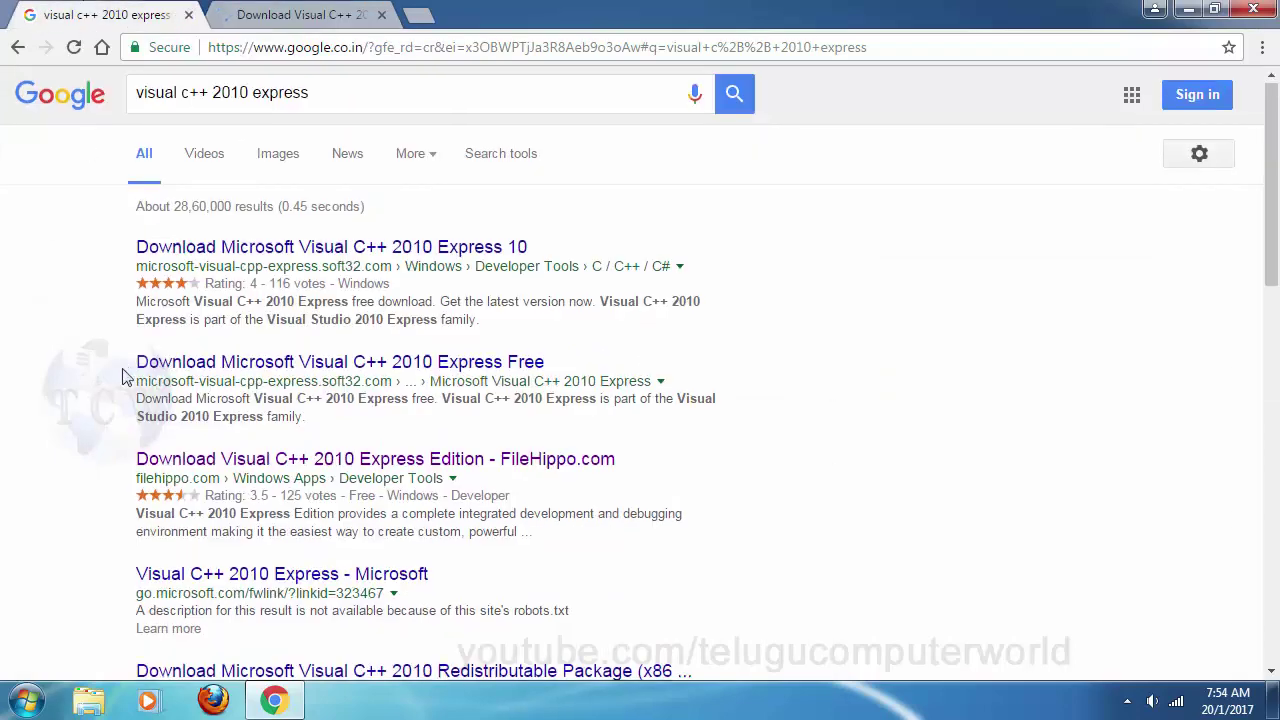
{"action": "scroll", "coordinate": [200, 450], "scroll_direction": "down", "scroll_amount": 5}
{"action": "scroll", "coordinate": [775, 500], "scroll_direction": "down", "scroll_amount": 2}
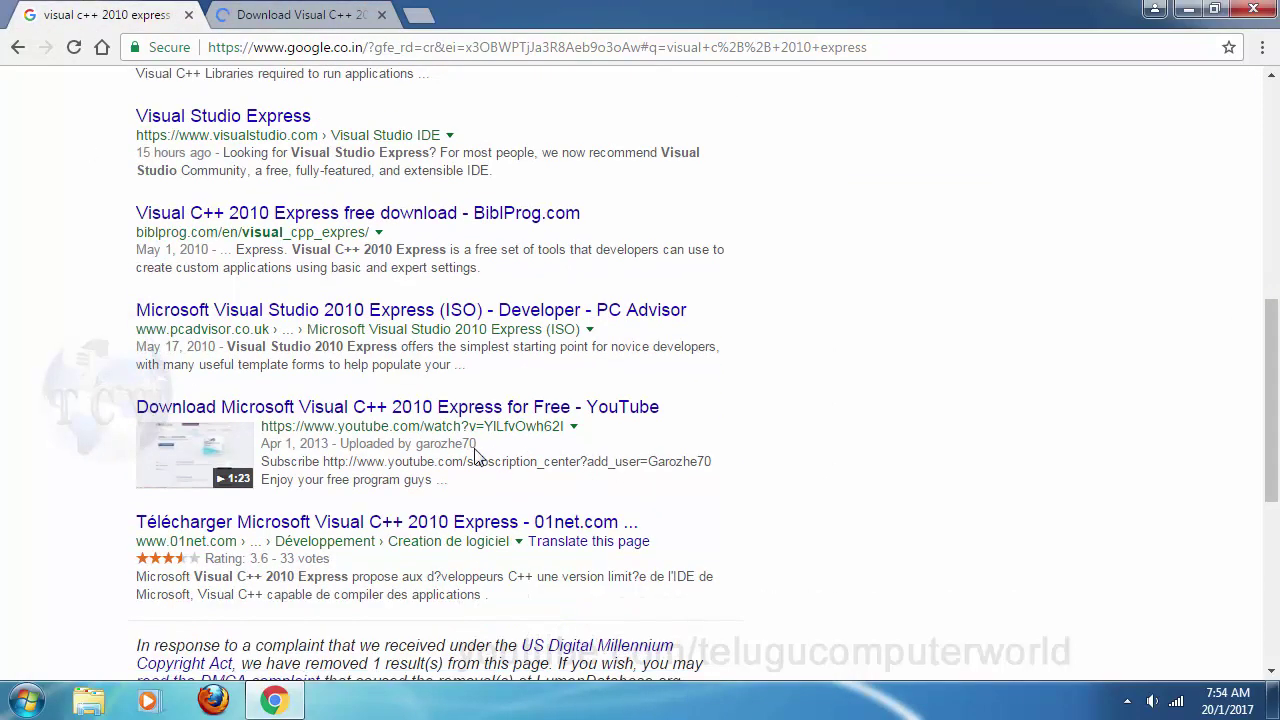
{"action": "scroll", "coordinate": [798, 447], "scroll_direction": "up", "scroll_amount": 8}
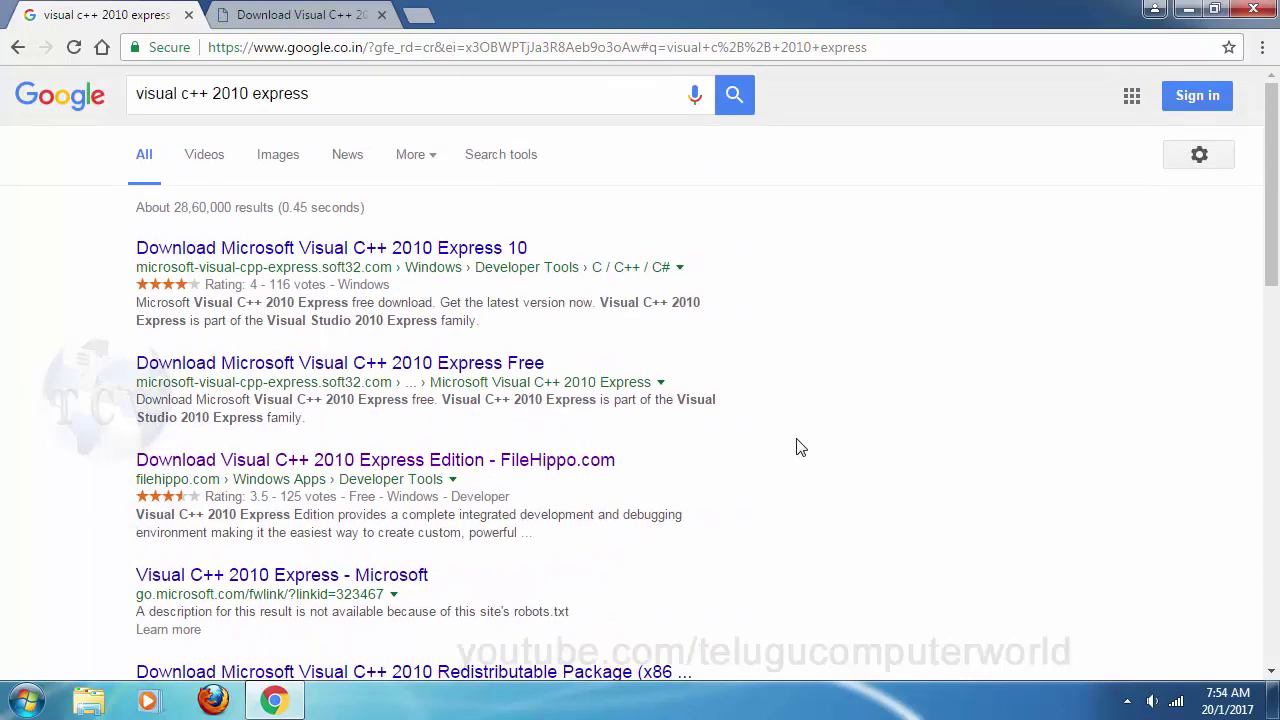
Go back to the FileHippo page for Visual C++ 2010 Express Edition and accept its cookie notice
{"action": "left_click", "coordinate": [335, 12]}
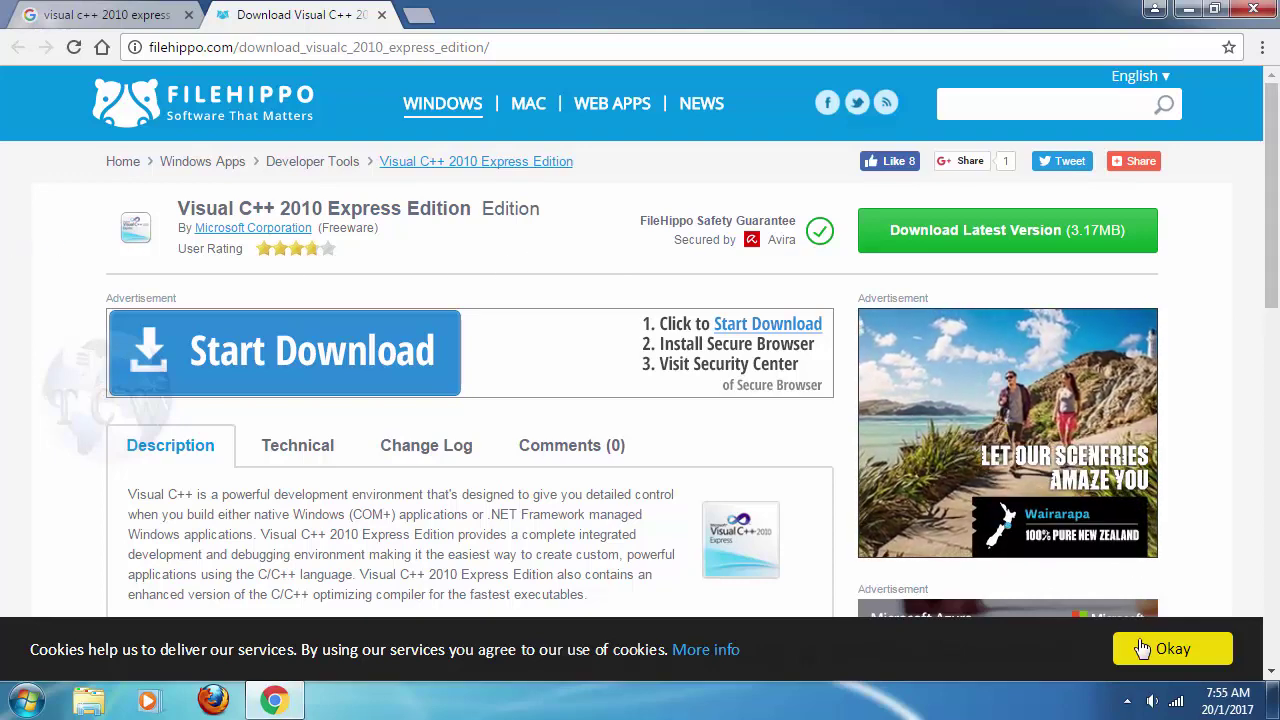
{"action": "left_click", "coordinate": [1180, 650]}
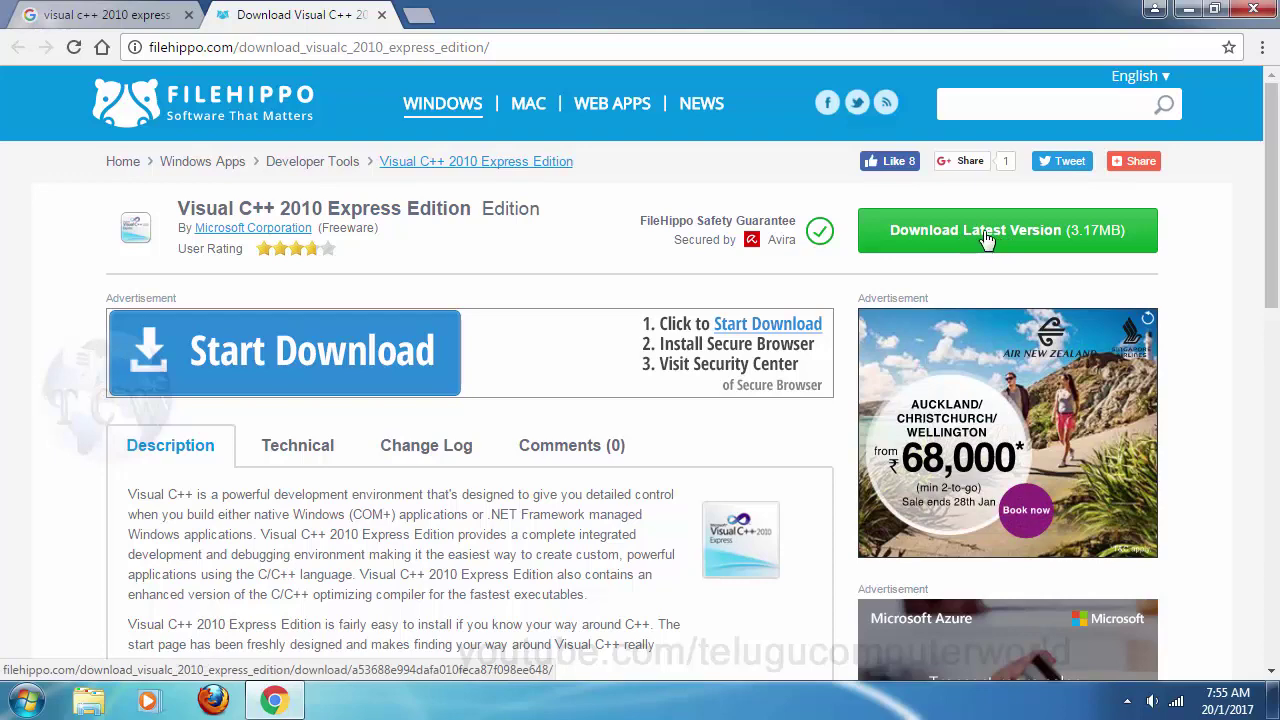
Examine the FileHippo product page, expanding and reading the full description of Visual C++ 2010 Express Edition
{"action": "scroll", "coordinate": [5, 272], "scroll_direction": "down", "scroll_amount": 4}
{"action": "scroll", "coordinate": [5, 272], "scroll_direction": "down", "scroll_amount": 2}
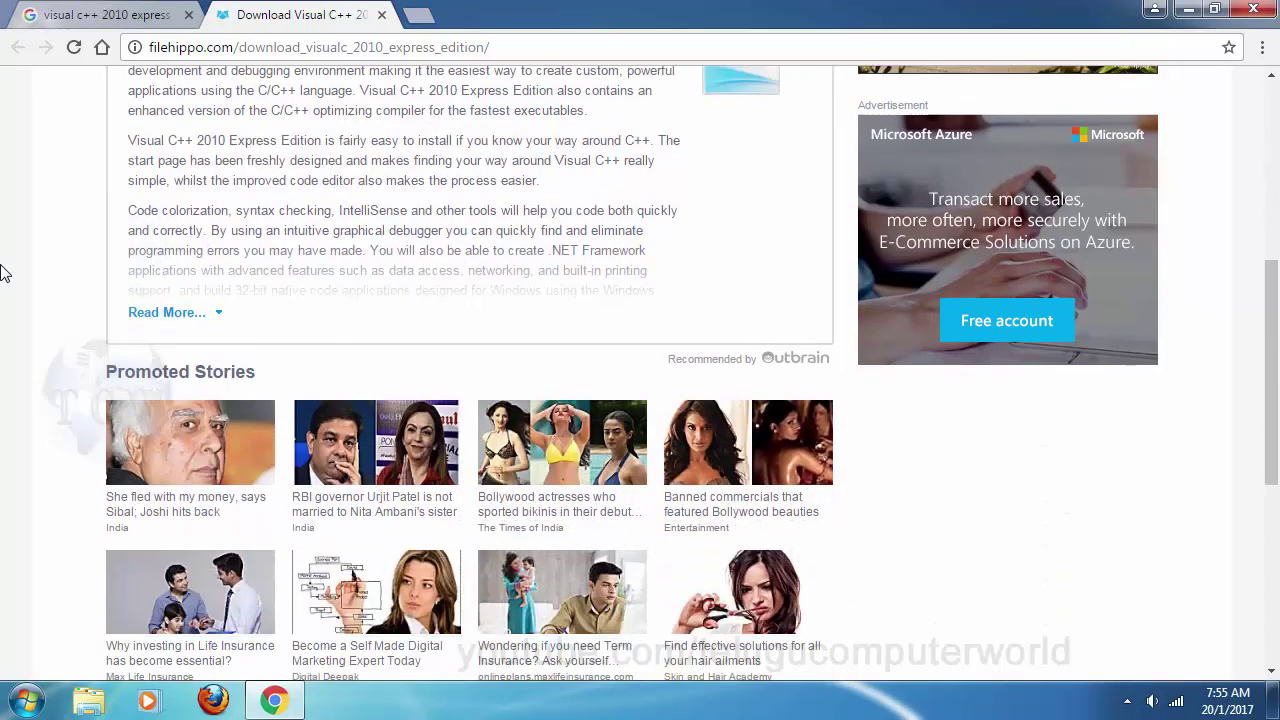
{"action": "scroll", "coordinate": [5, 272], "scroll_direction": "up", "scroll_amount": 3}
{"action": "scroll", "coordinate": [3, 272], "scroll_direction": "up", "scroll_amount": 2}
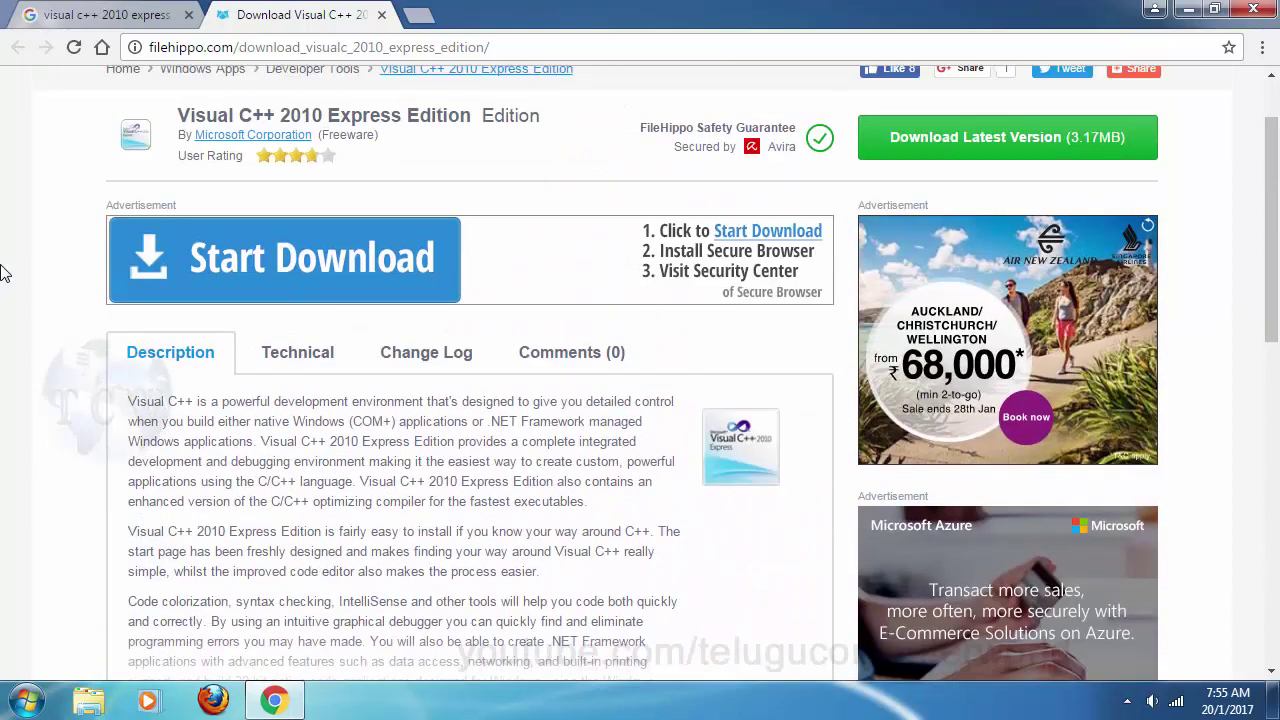
{"action": "scroll", "coordinate": [3, 272], "scroll_direction": "up", "scroll_amount": 1}
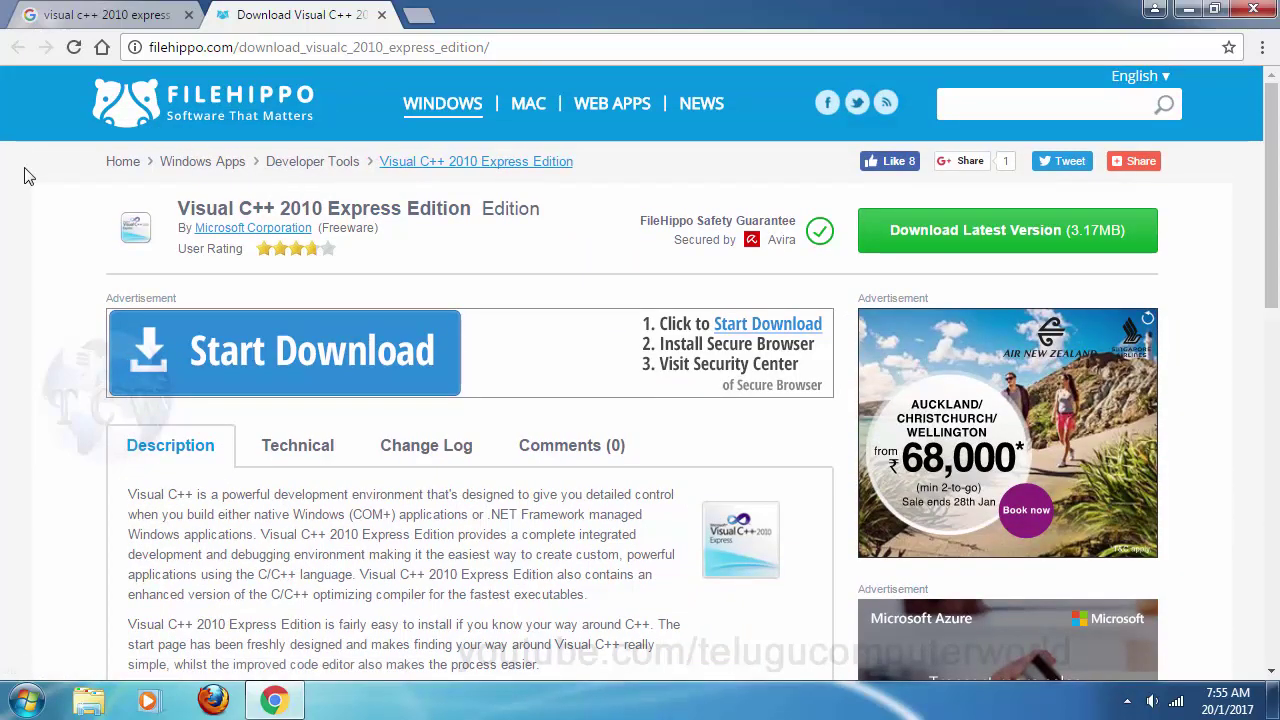
{"action": "scroll", "coordinate": [6, 200], "scroll_direction": "down", "scroll_amount": 2}
{"action": "scroll", "coordinate": [6, 200], "scroll_direction": "up", "scroll_amount": 2}
{"action": "scroll", "coordinate": [130, 250], "scroll_direction": "down", "scroll_amount": 3}
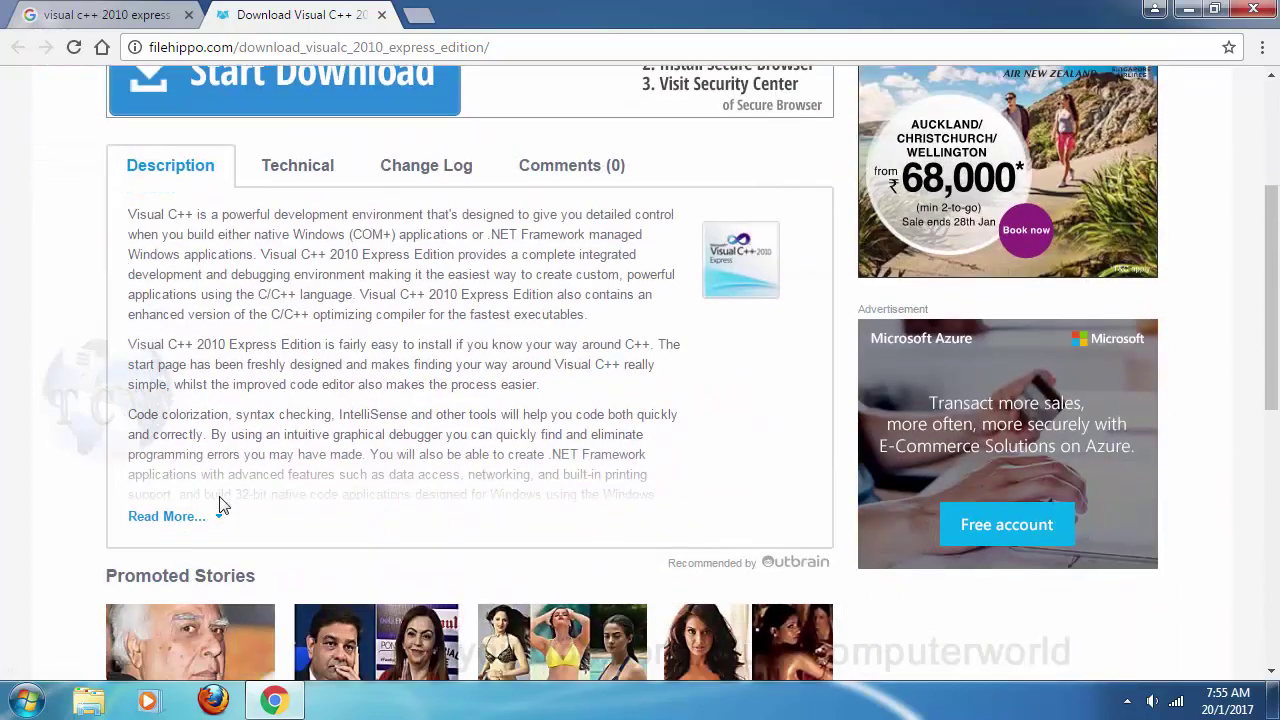
{"action": "left_click", "coordinate": [166, 517]}
{"action": "scroll", "coordinate": [237, 374], "scroll_direction": "down", "scroll_amount": 3}
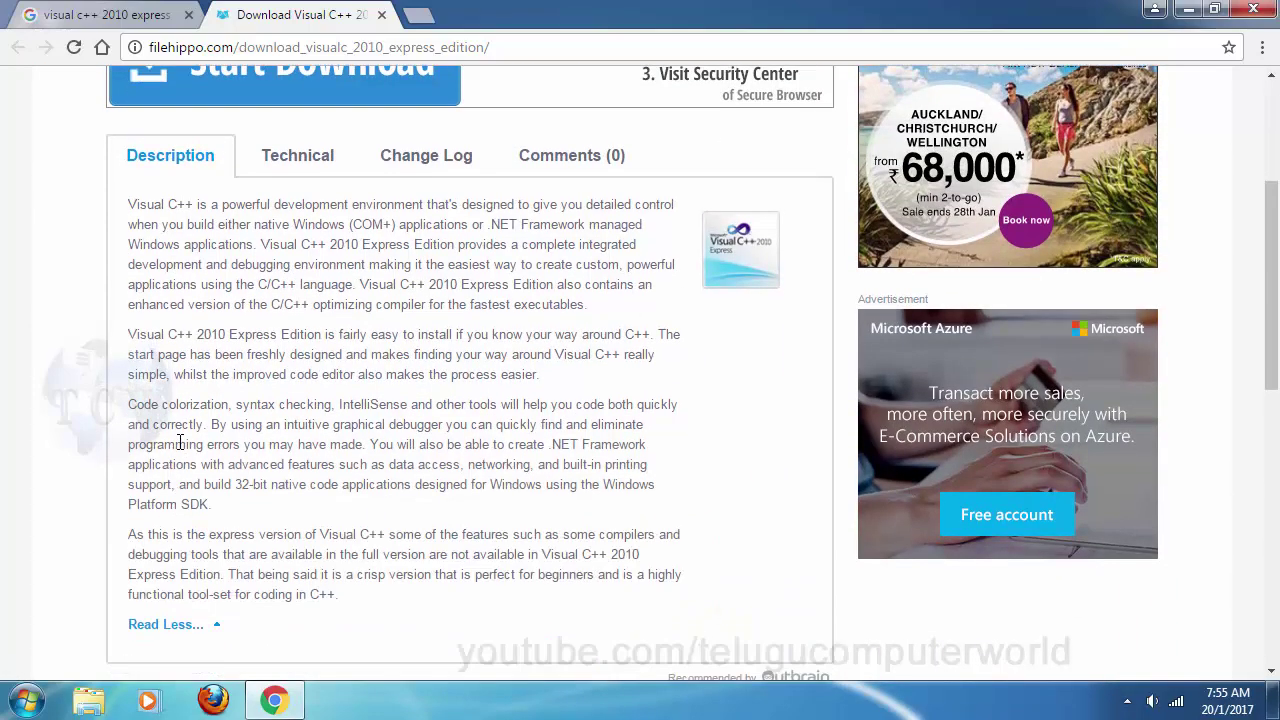
{"action": "scroll", "coordinate": [237, 374], "scroll_direction": "up", "scroll_amount": 6}
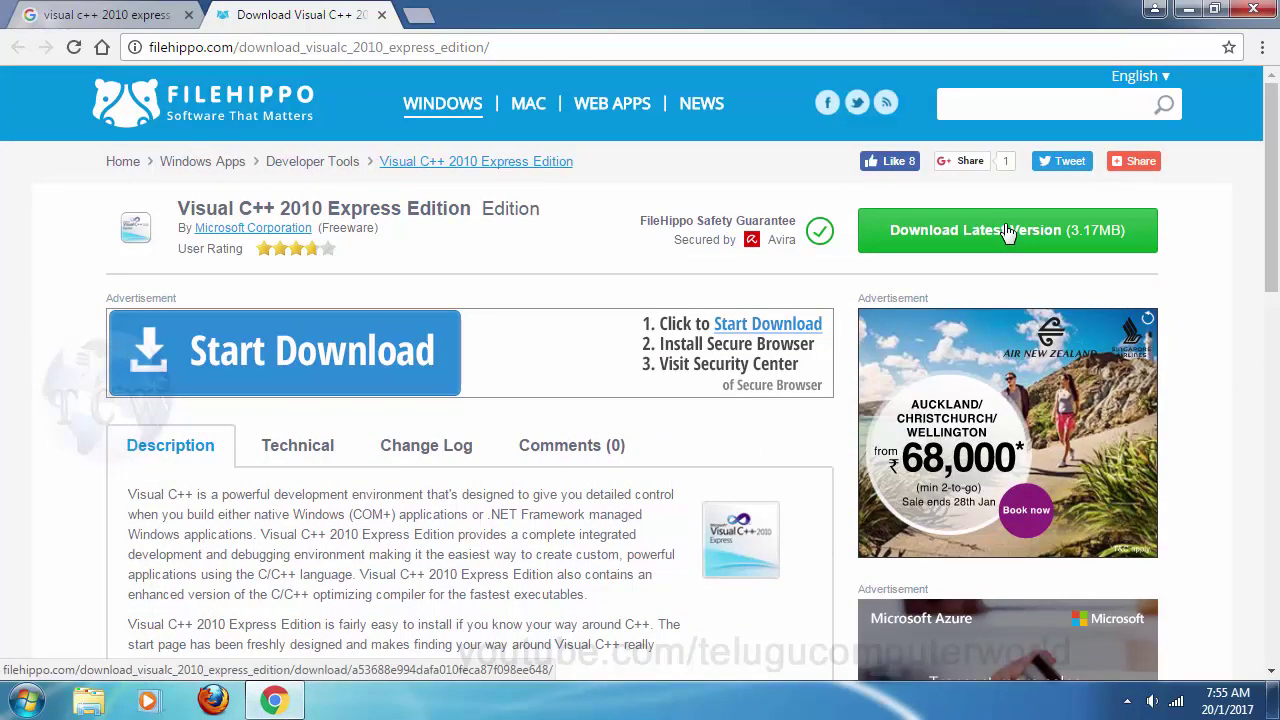
Download the latest version of Visual C++ 2010 Express Edition, close the FileHippo tab and return to the Google home page
{"action": "left_click", "coordinate": [1008, 232]}
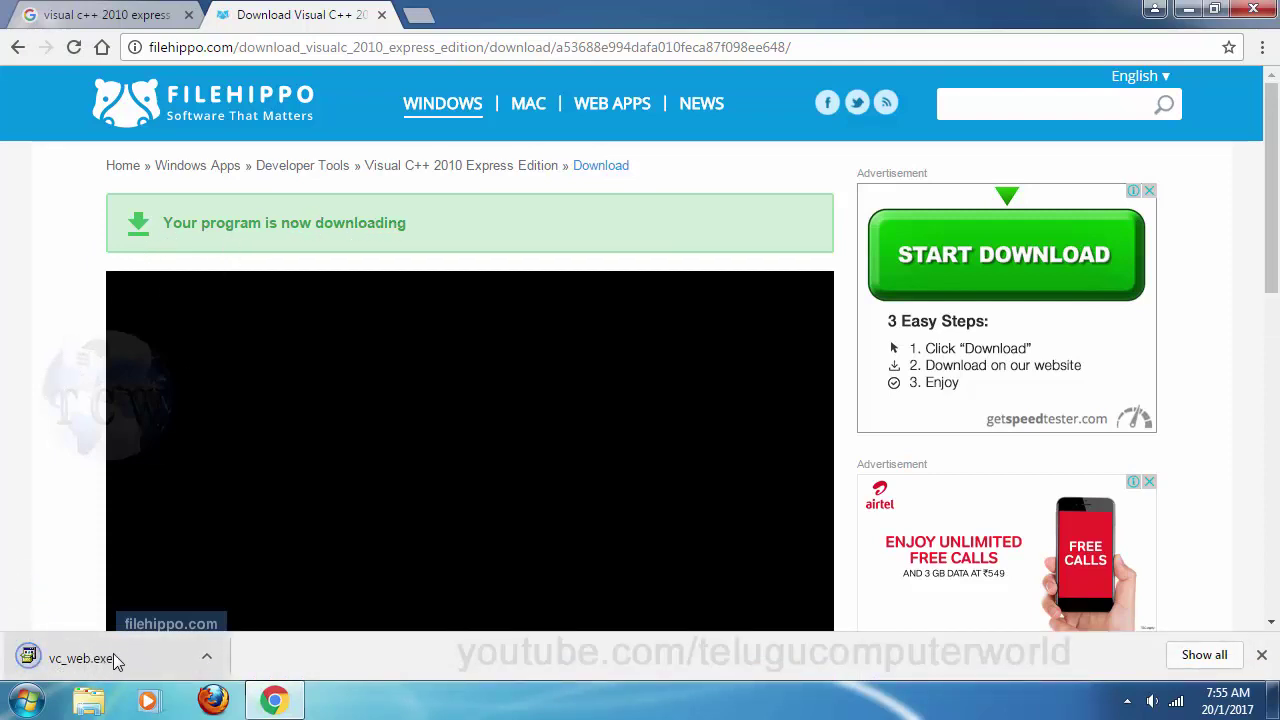
{"action": "left_click", "coordinate": [383, 14]}
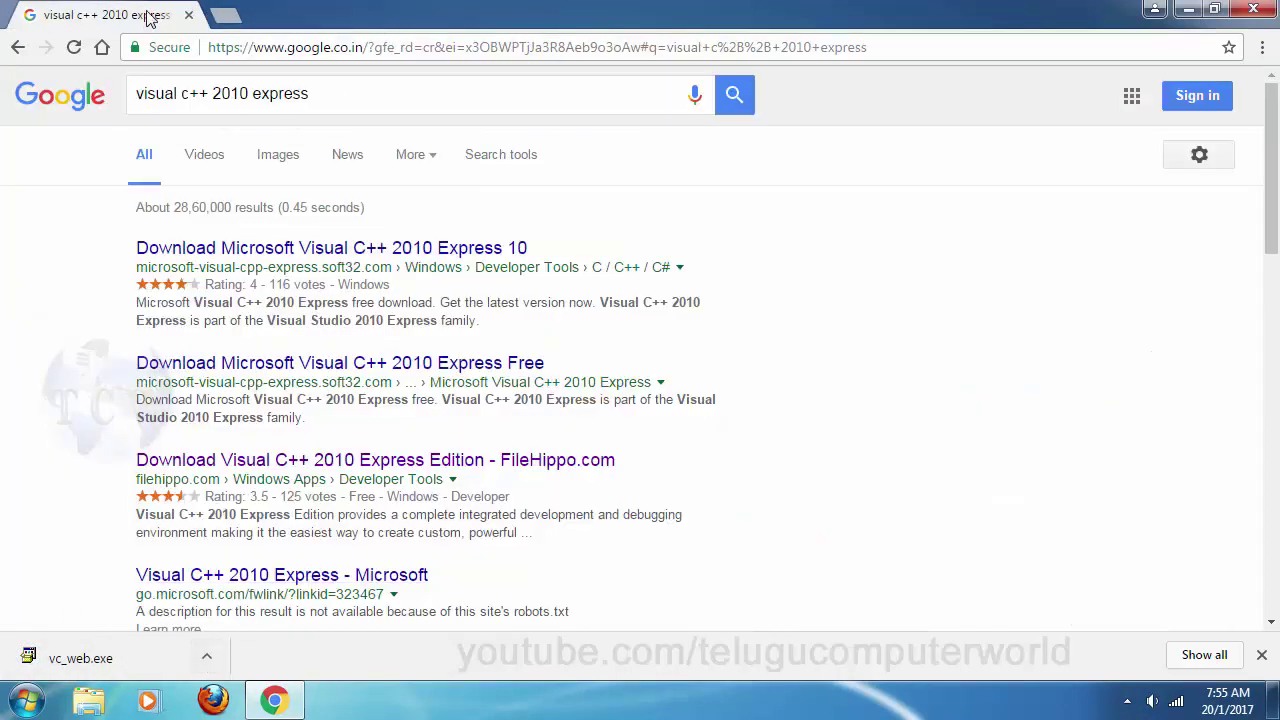
{"action": "left_click", "coordinate": [70, 108]}
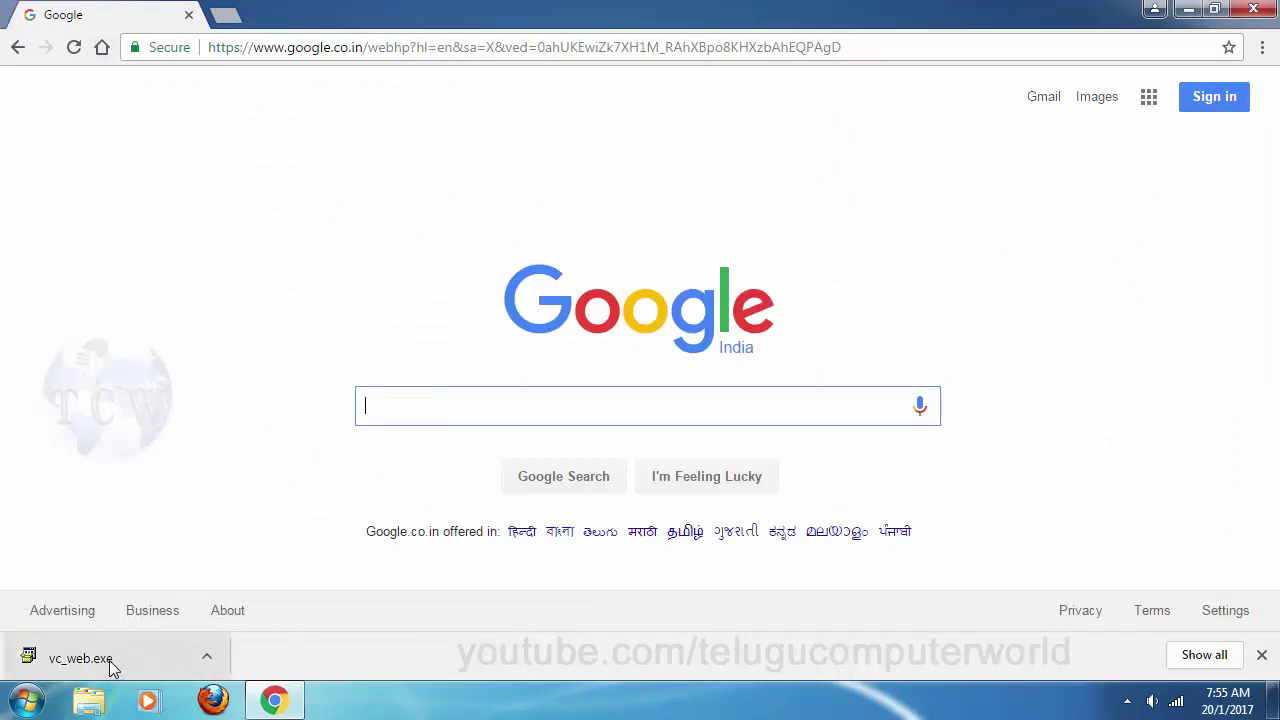
Show the downloaded vc_web.exe in its folder and permanently delete the database_3 and MySQL.svg files there
{"action": "left_click", "coordinate": [206, 660]}
{"action": "left_click", "coordinate": [246, 590]}
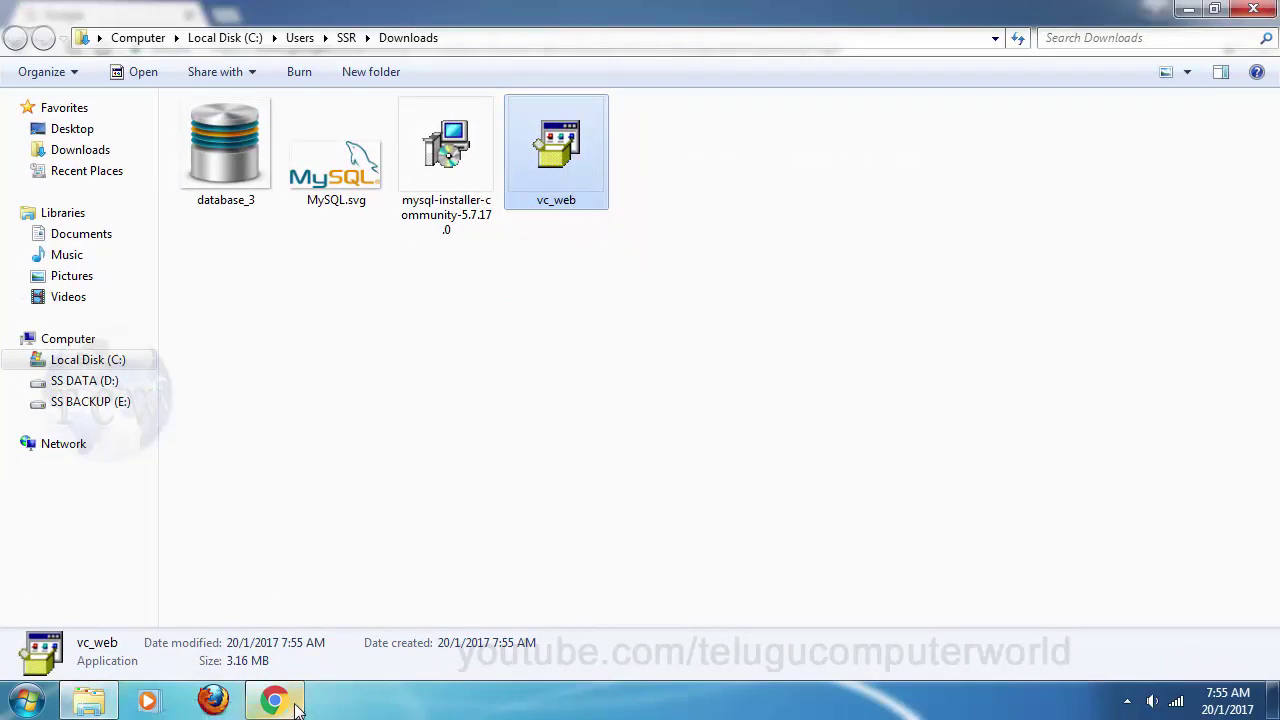
{"action": "left_click_drag", "start_coordinate": [385, 372], "coordinate": [196, 144]}
{"action": "key", "text": "shift+Delete"}
{"action": "key", "text": "Return"}
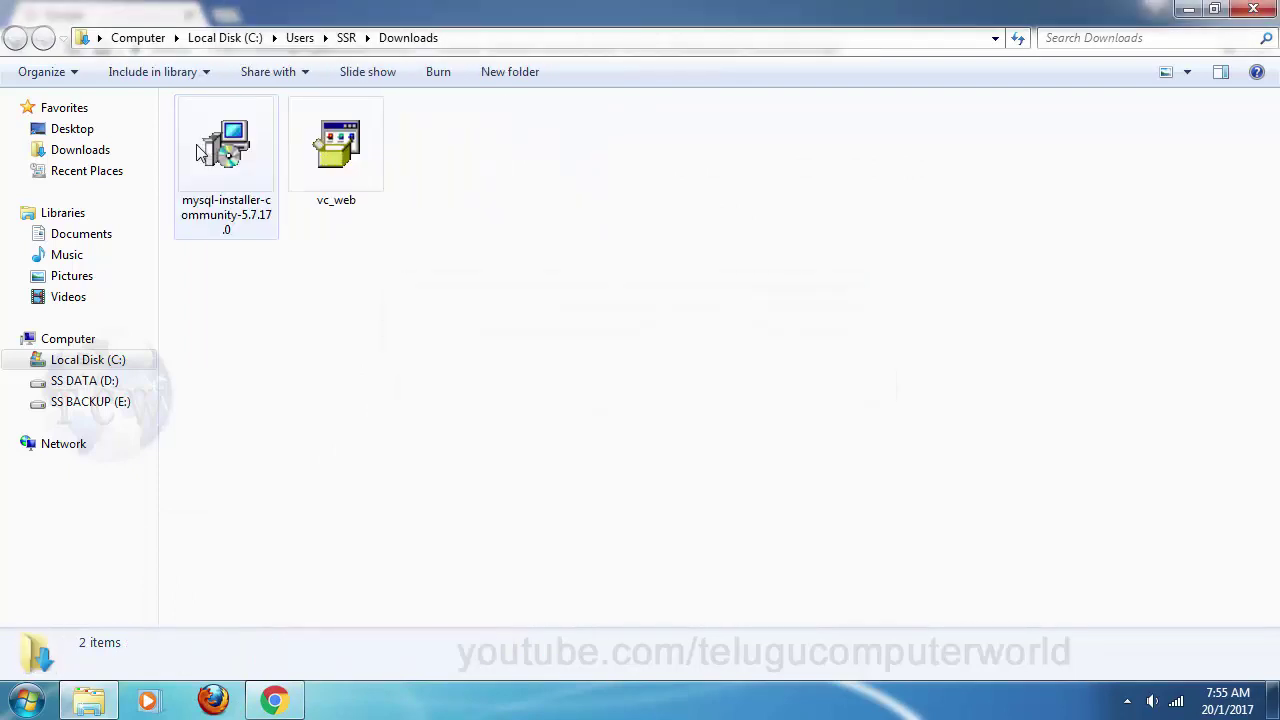
Run the vc_web installer from the Downloads folder, allow it past the security warning, and minimize the browser
{"action": "left_click", "coordinate": [345, 135]}
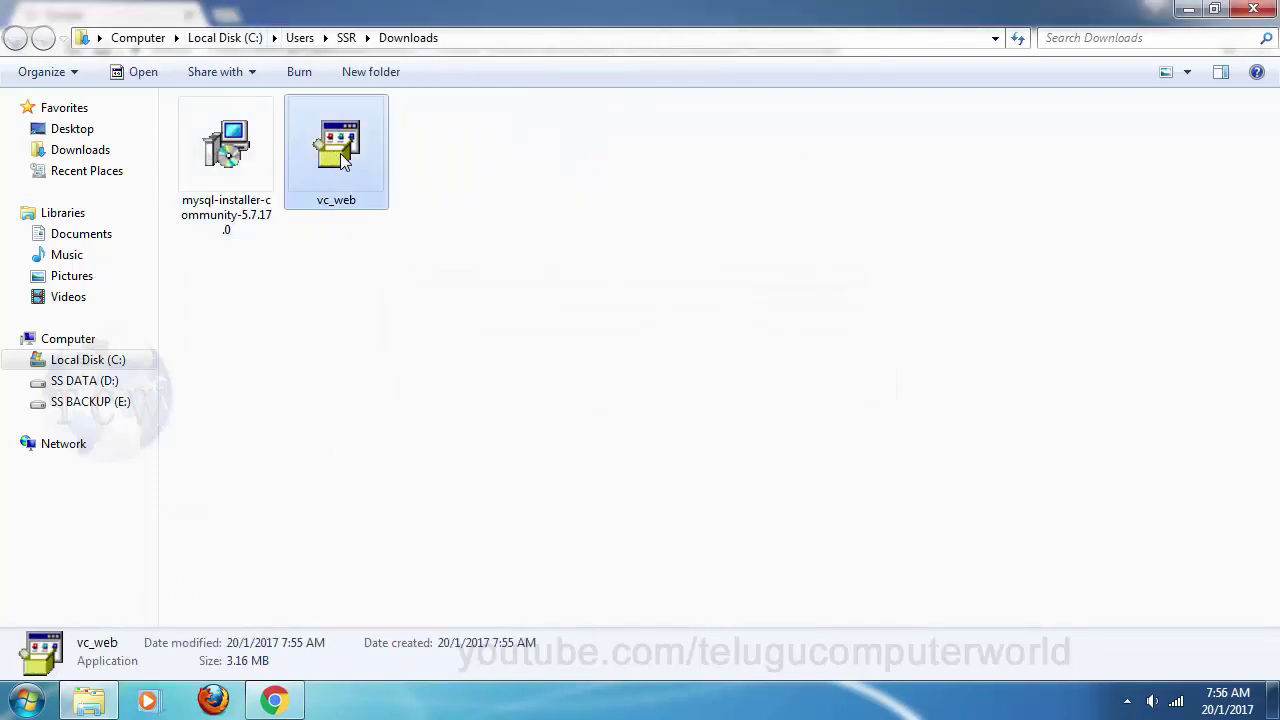
{"action": "double_click", "coordinate": [342, 142]}
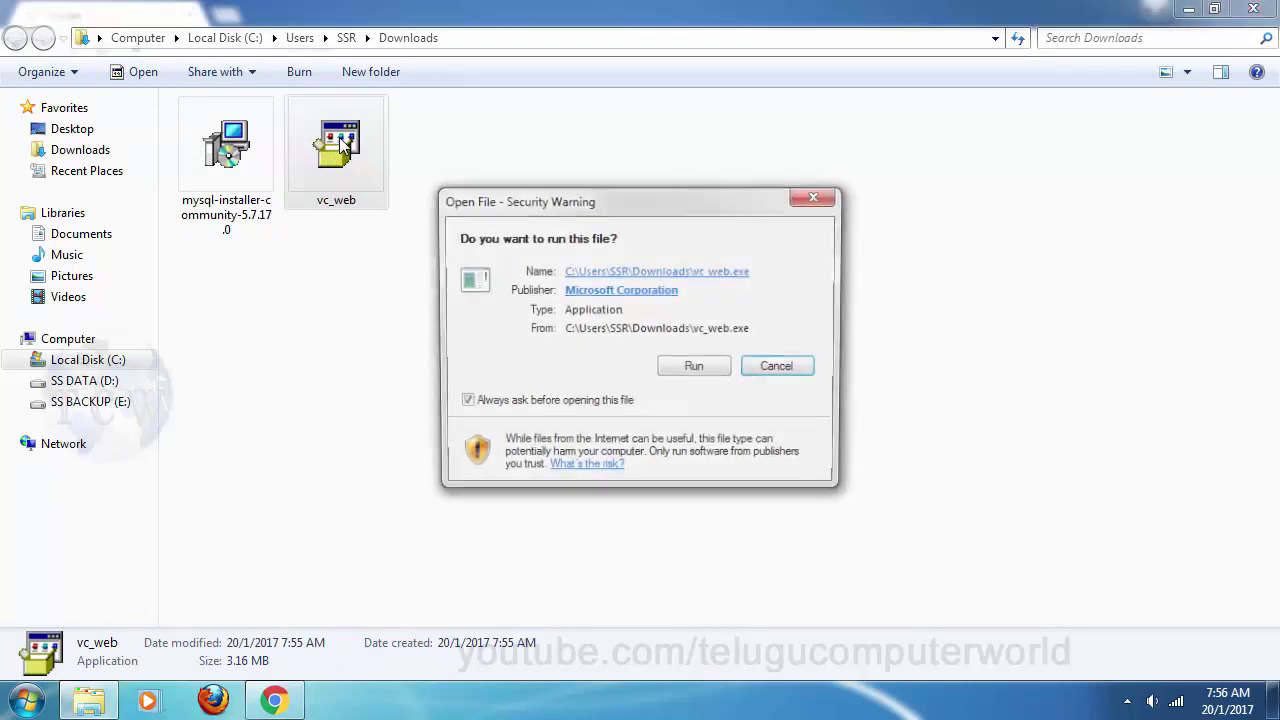
{"action": "left_click", "coordinate": [695, 369]}
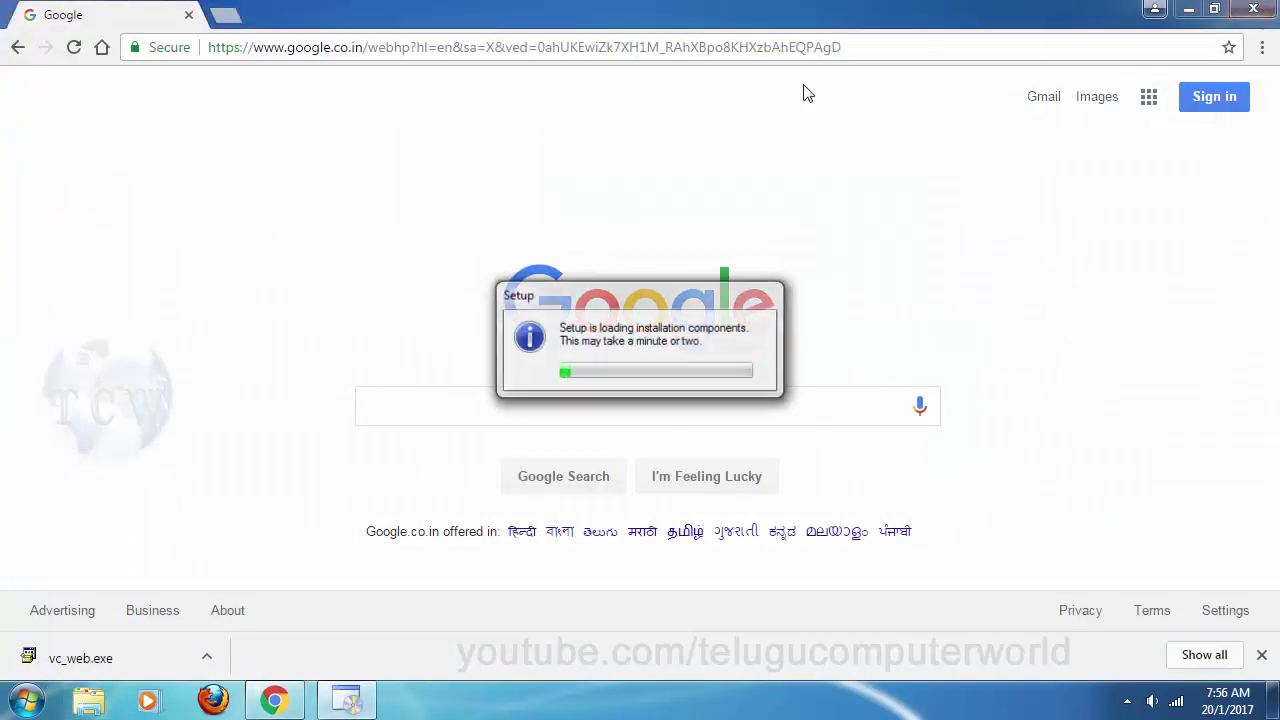
{"action": "left_click", "coordinate": [1188, 8]}
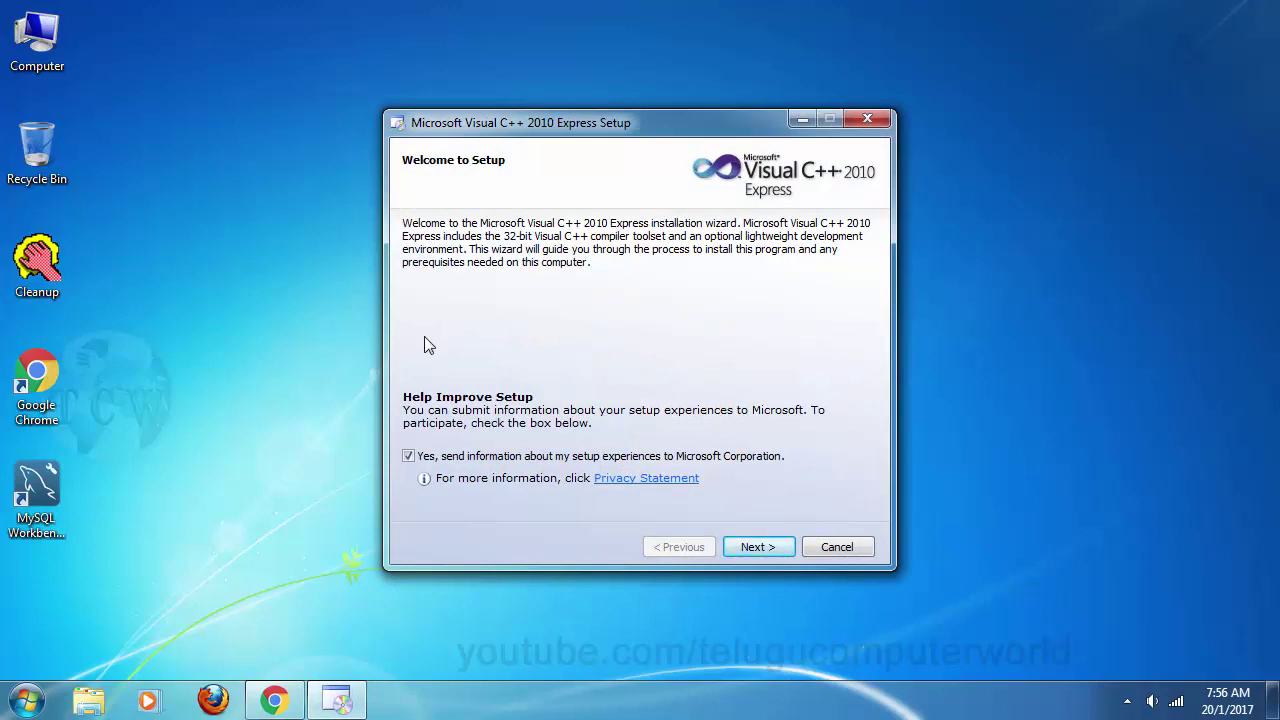
Opt out of sending setup experience information to Microsoft and continue to the license terms
{"action": "left_click_drag", "start_coordinate": [541, 135], "coordinate": [534, 100]}
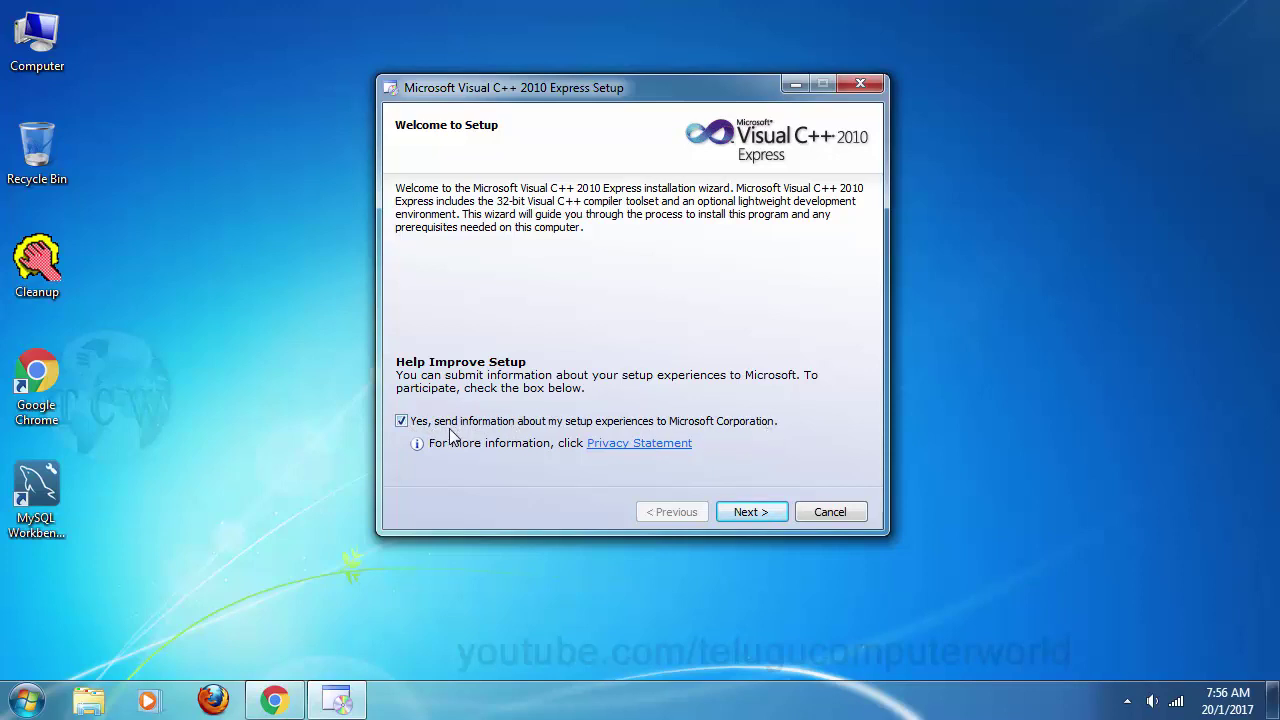
{"action": "left_click", "coordinate": [402, 422]}
{"action": "left_click", "coordinate": [767, 513]}
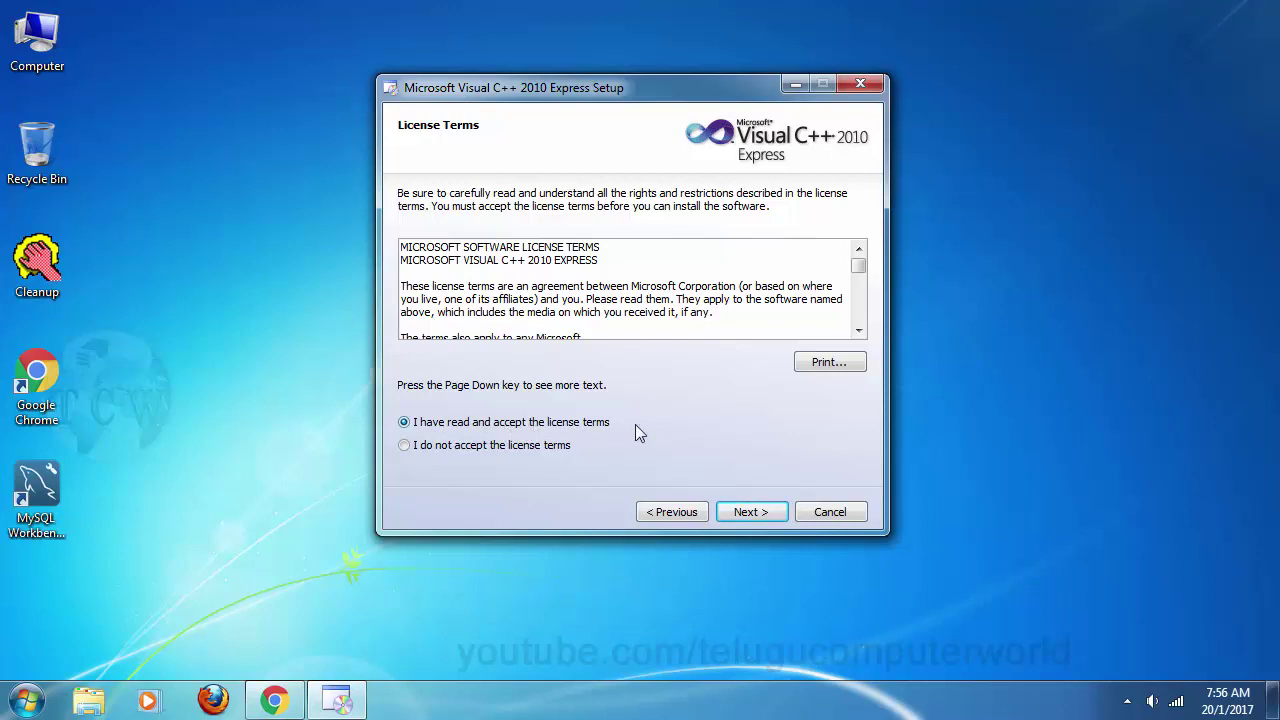
Continue past the accepted license terms, include Microsoft SQL Server 2008 Express Service Pack 1 (x64), and start the installation in the default folder
{"action": "left_click", "coordinate": [753, 514]}
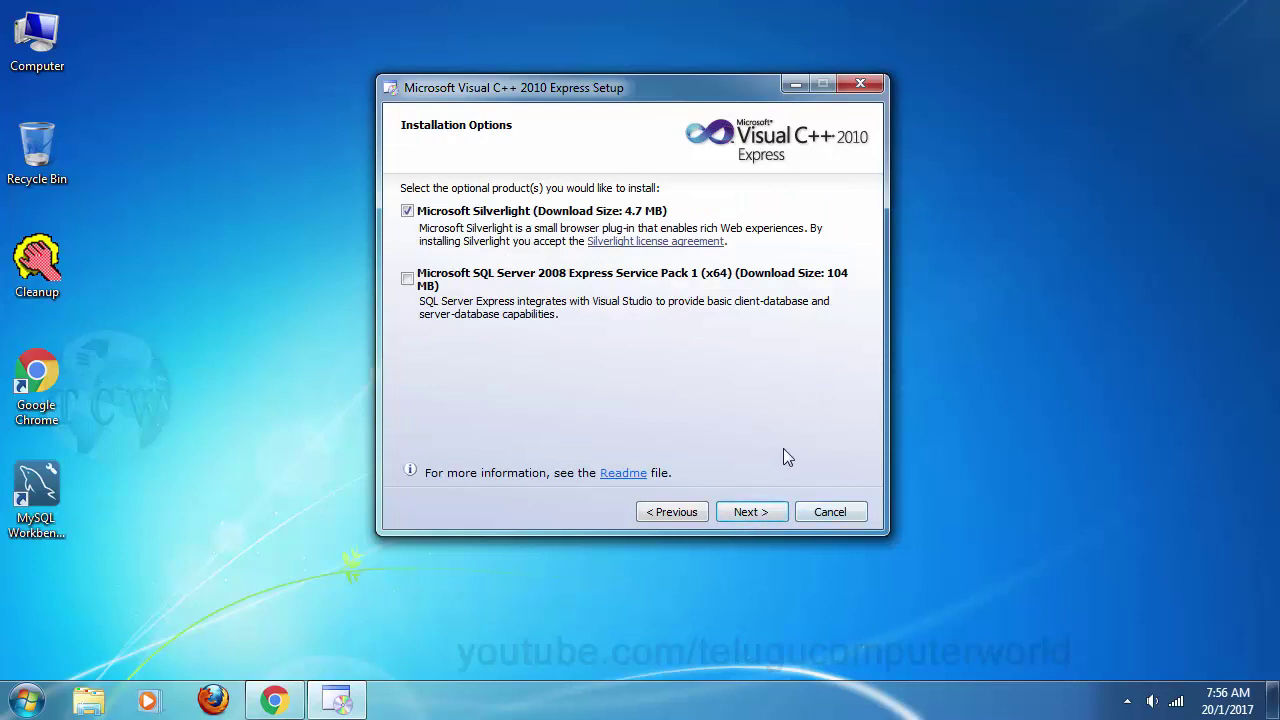
{"action": "left_click", "coordinate": [408, 279]}
{"action": "left_click", "coordinate": [408, 279]}
{"action": "left_click", "coordinate": [408, 279]}
{"action": "left_click", "coordinate": [766, 512]}
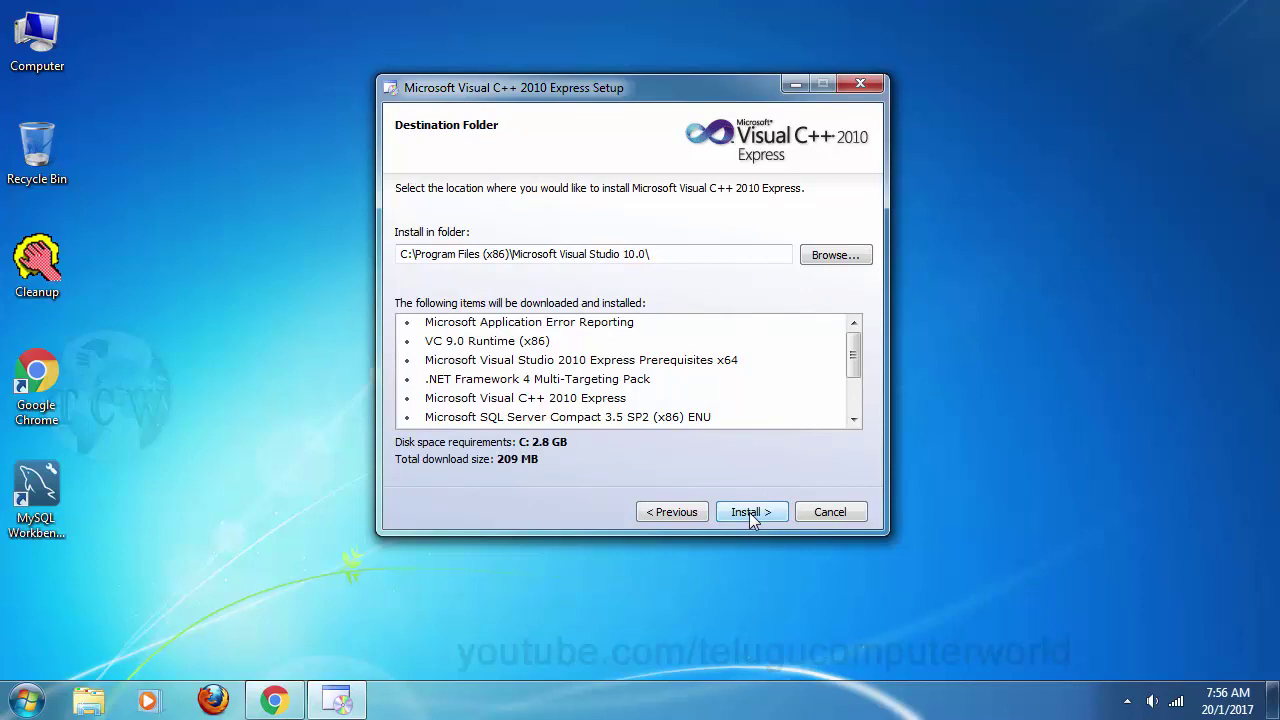
{"action": "left_click", "coordinate": [749, 512]}
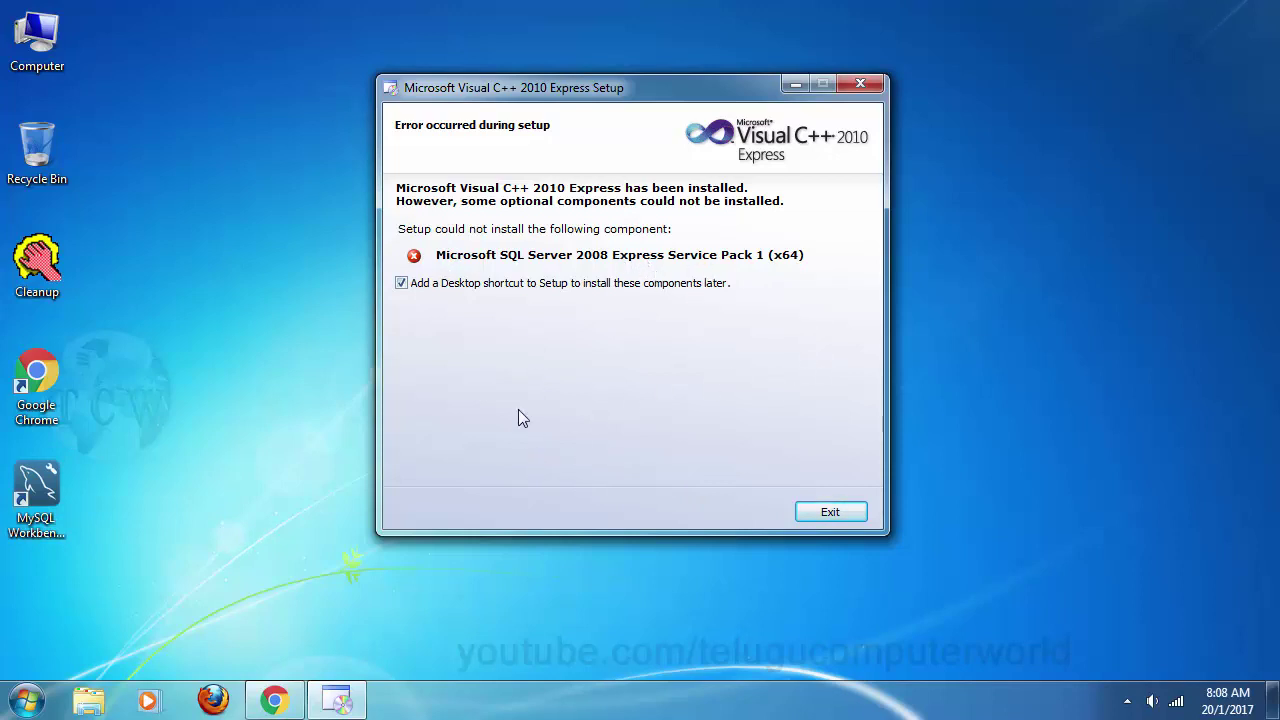
Exit the Visual C++ 2010 Express setup with its desktop shortcut option kept, and refresh the desktop
{"action": "right_click", "coordinate": [1045, 219]}
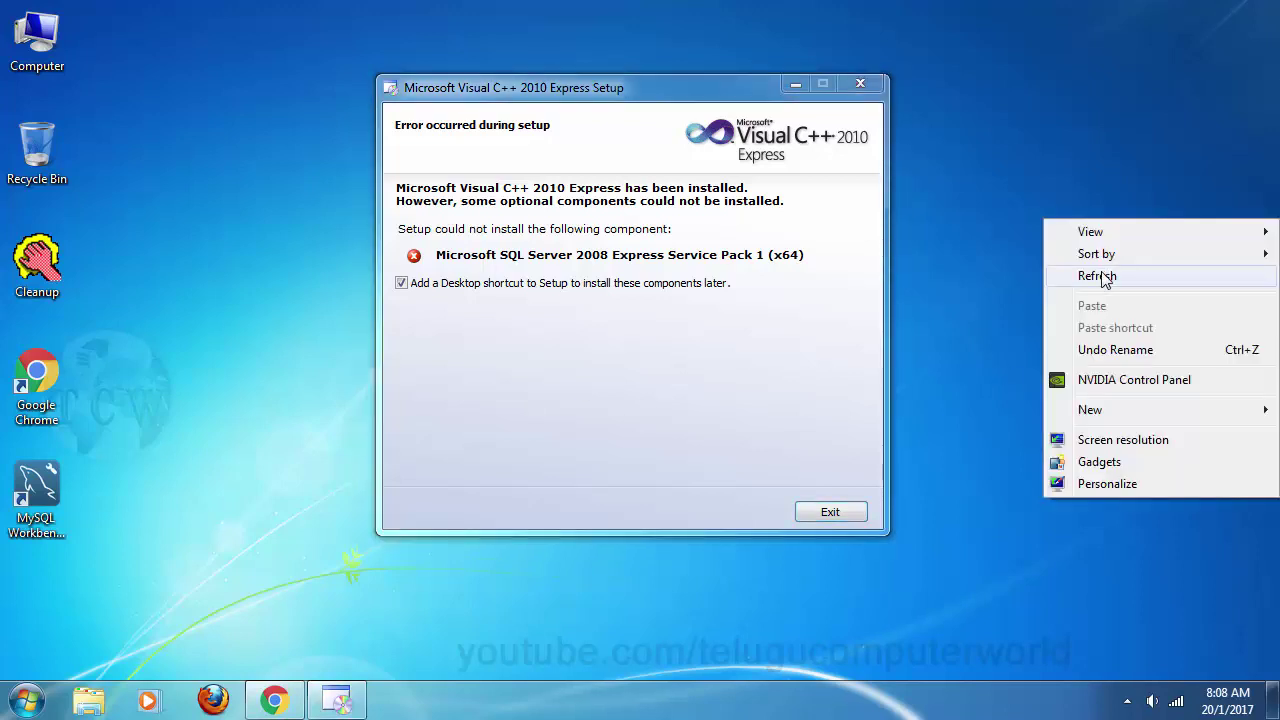
{"action": "left_click", "coordinate": [1085, 276]}
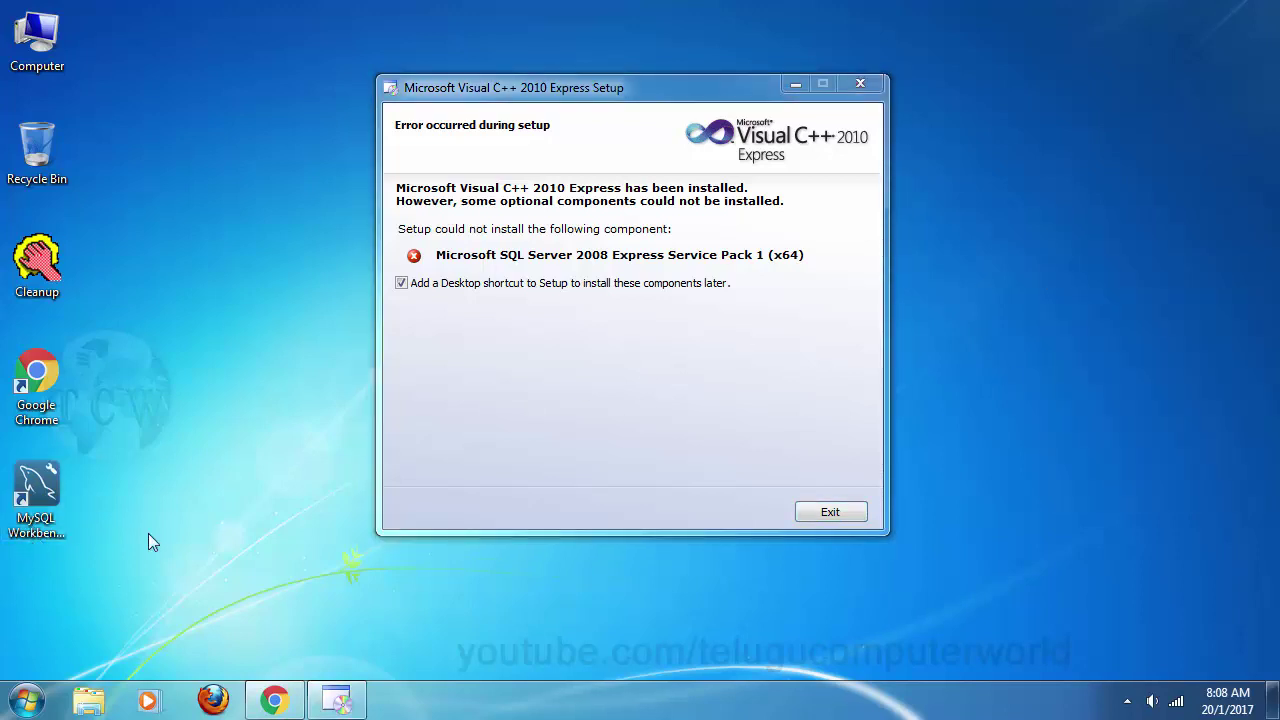
{"action": "left_click", "coordinate": [835, 514]}
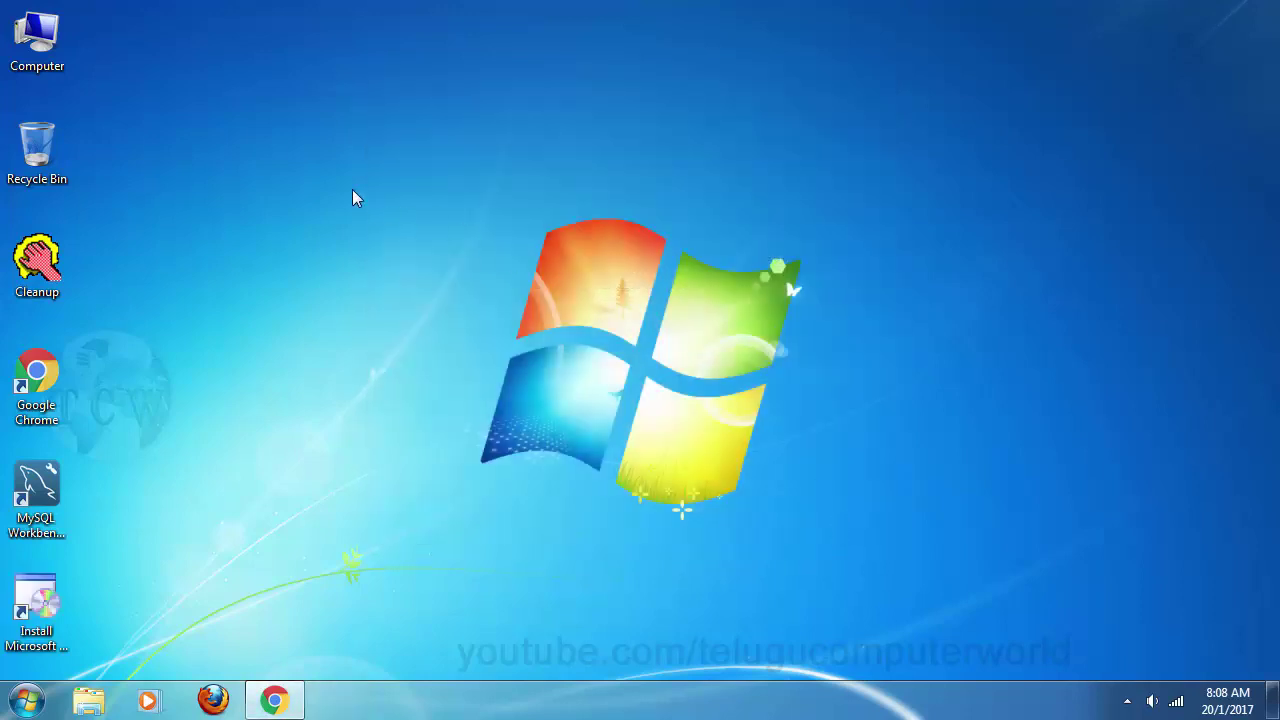
{"action": "right_click", "coordinate": [317, 180]}
{"action": "left_click", "coordinate": [366, 236]}
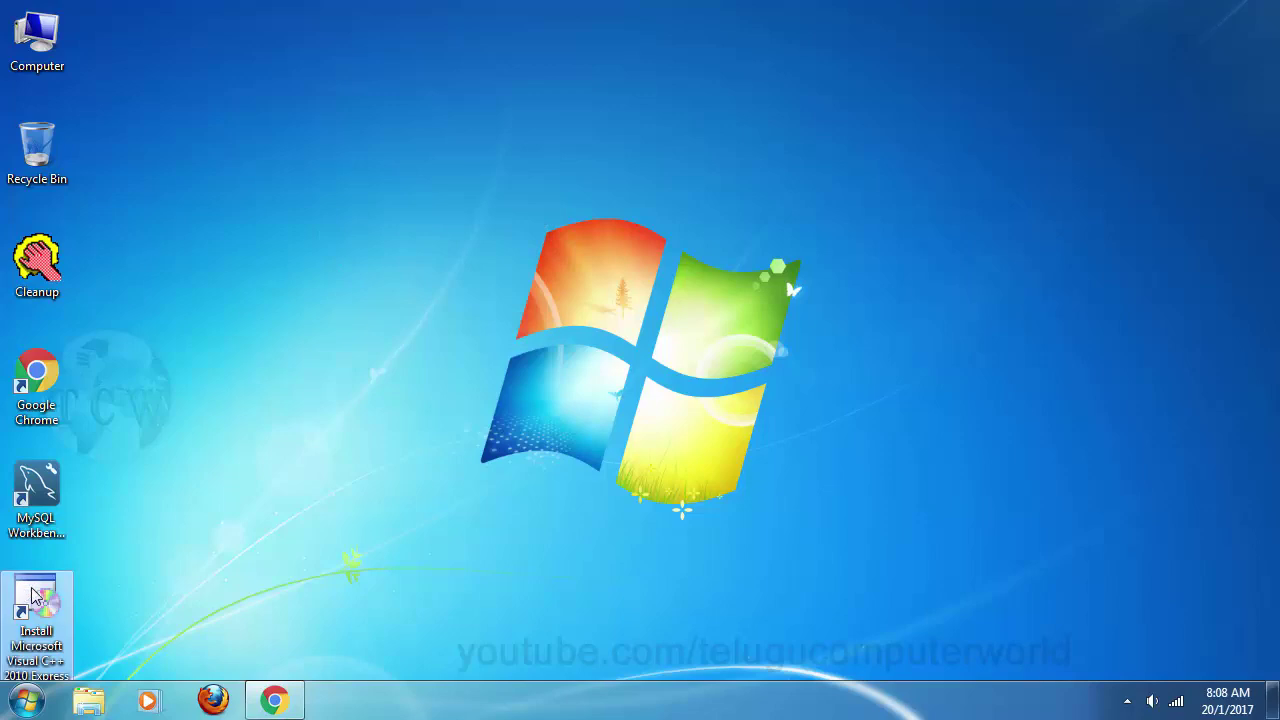
Move the Install Microsoft Visual C++ 2010 Express desktop shortcut to the Recycle Bin and empty the bin
{"action": "left_click_drag", "start_coordinate": [33, 596], "coordinate": [36, 146]}
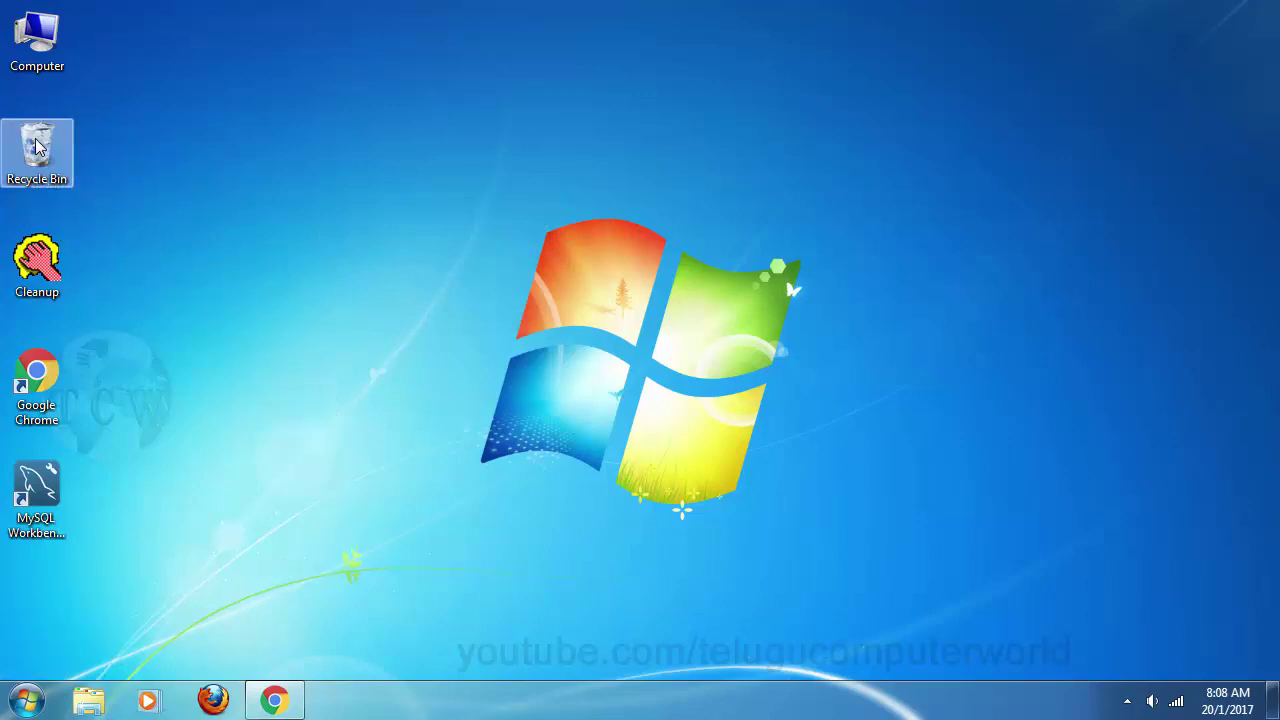
{"action": "right_click", "coordinate": [36, 146]}
{"action": "left_click", "coordinate": [60, 172]}
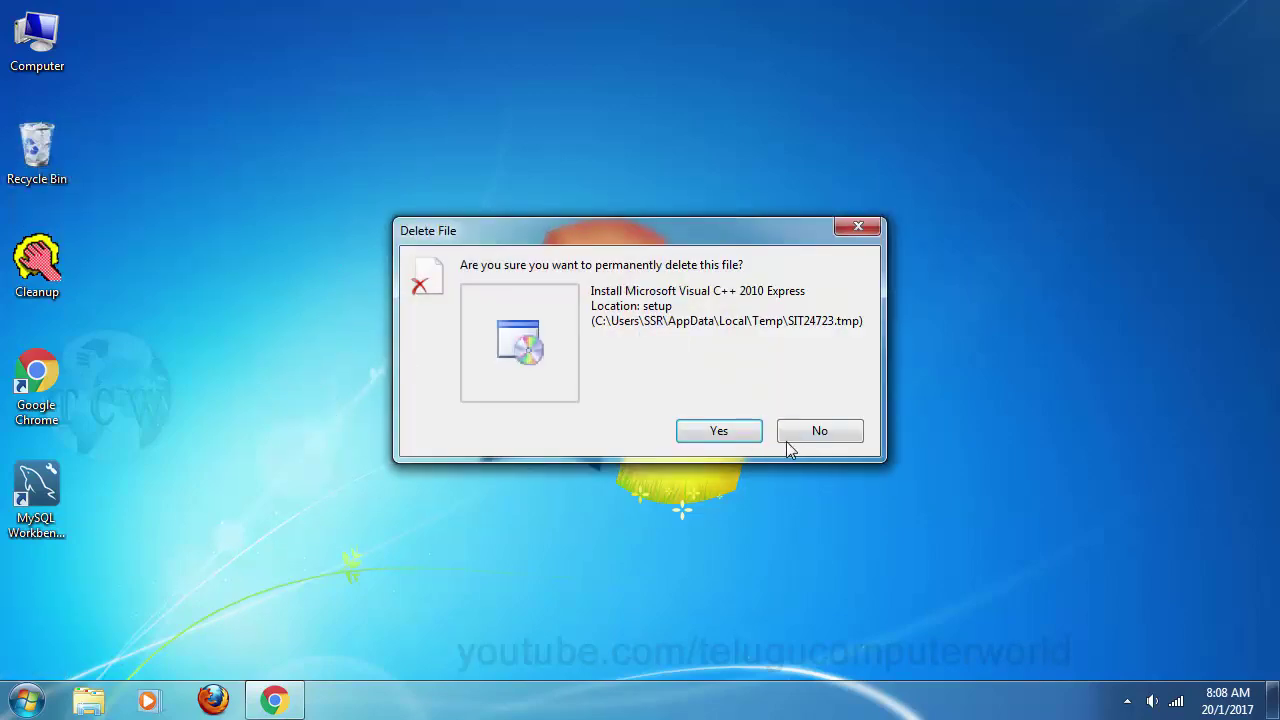
{"action": "left_click", "coordinate": [727, 438]}
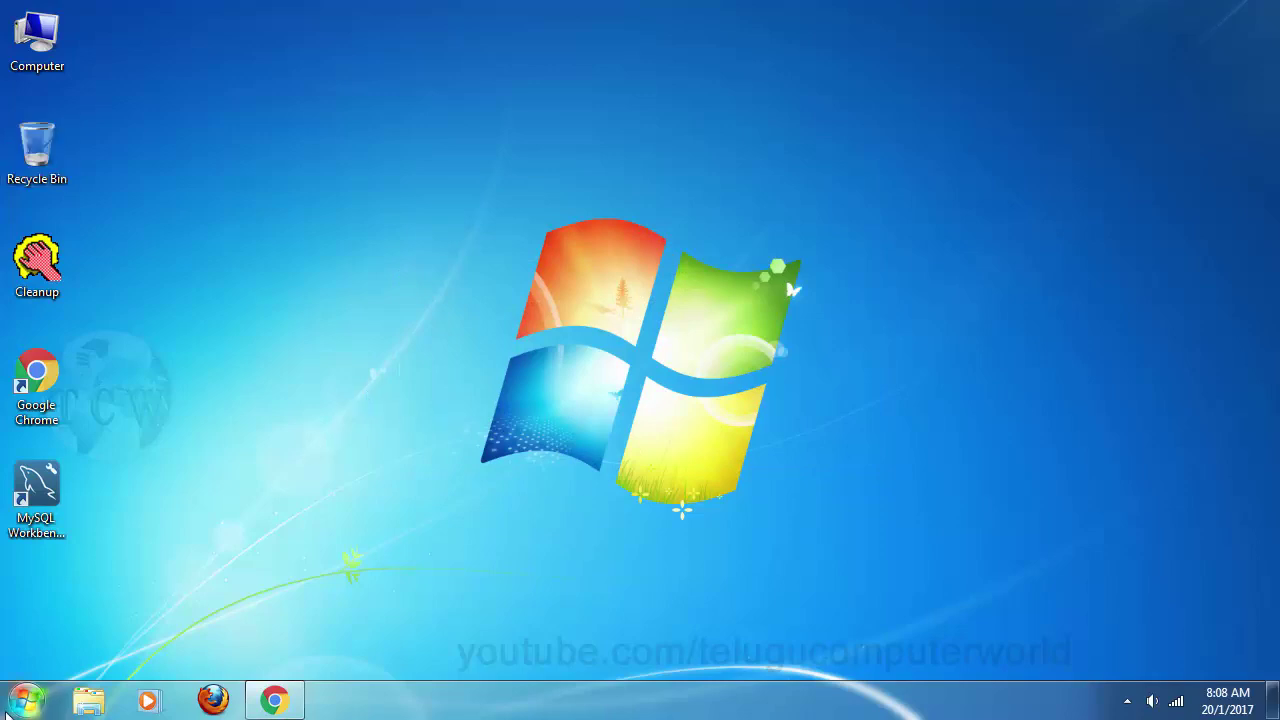
Create a desktop shortcut for Microsoft Visual C++ 2010 Express from the Microsoft Visual Studio 2010 Express program group
{"action": "left_click", "coordinate": [8, 710]}
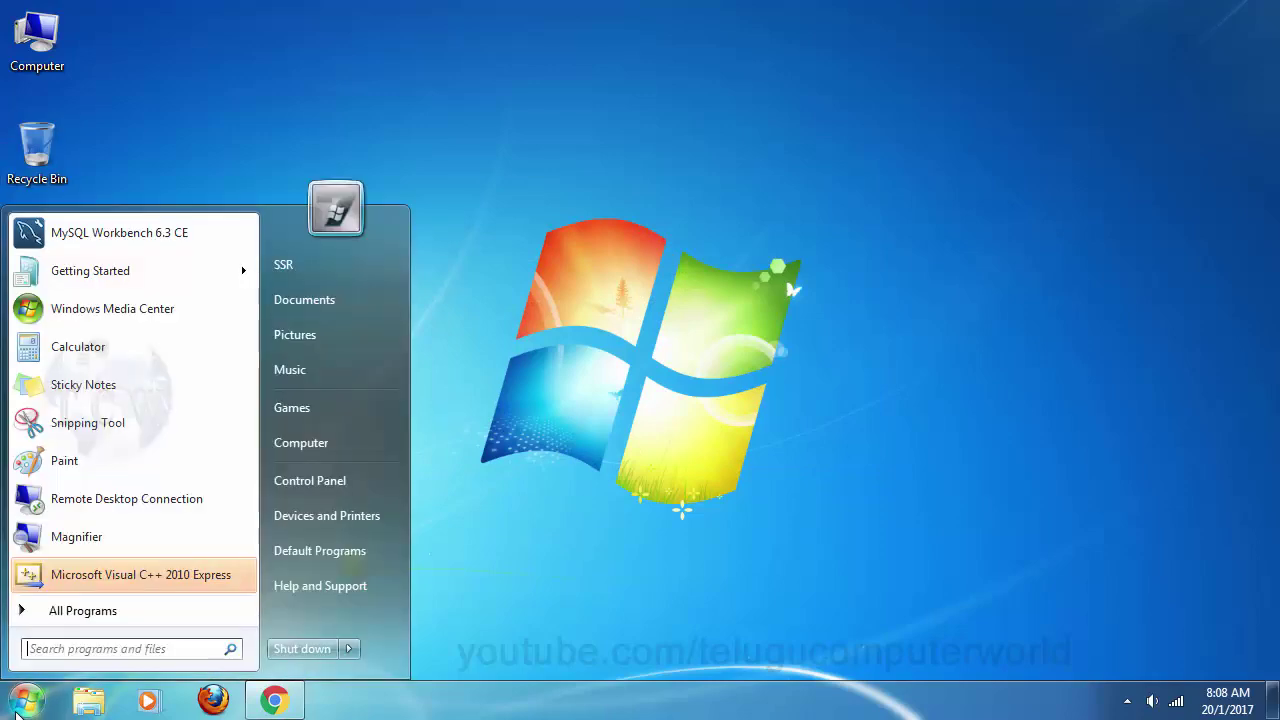
{"action": "left_click", "coordinate": [24, 616]}
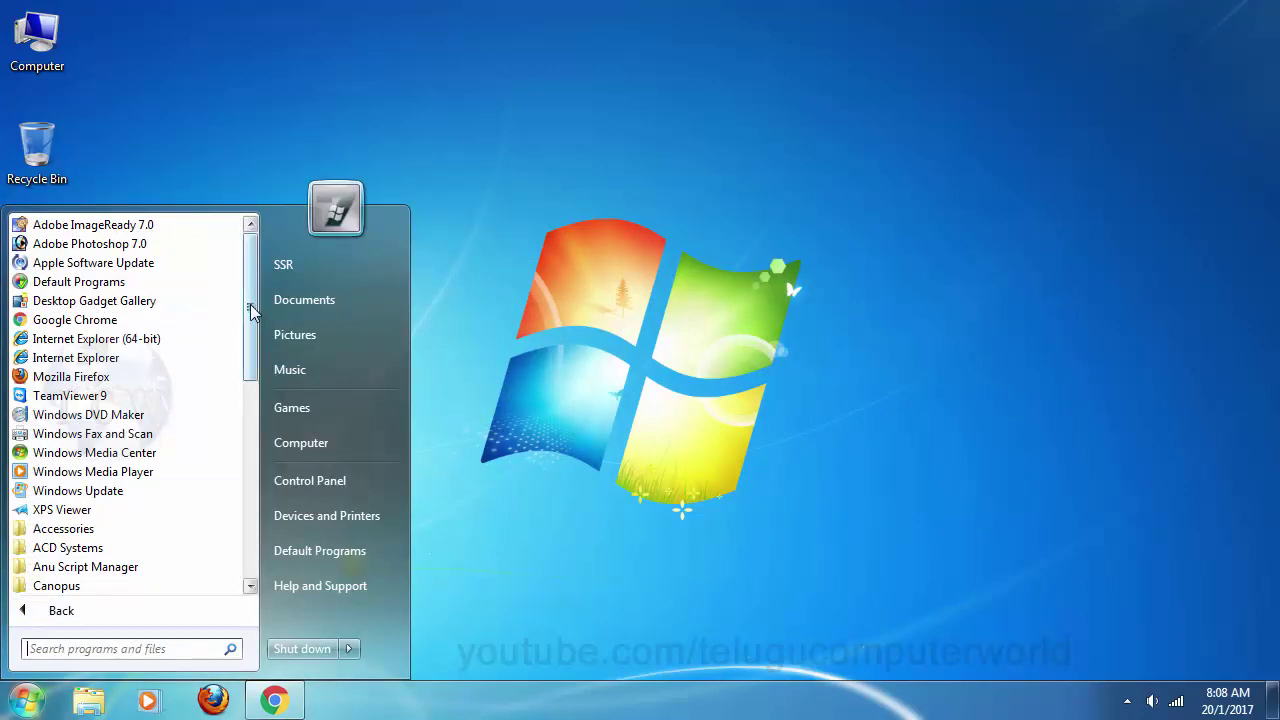
{"action": "left_click_drag", "start_coordinate": [252, 306], "coordinate": [253, 467]}
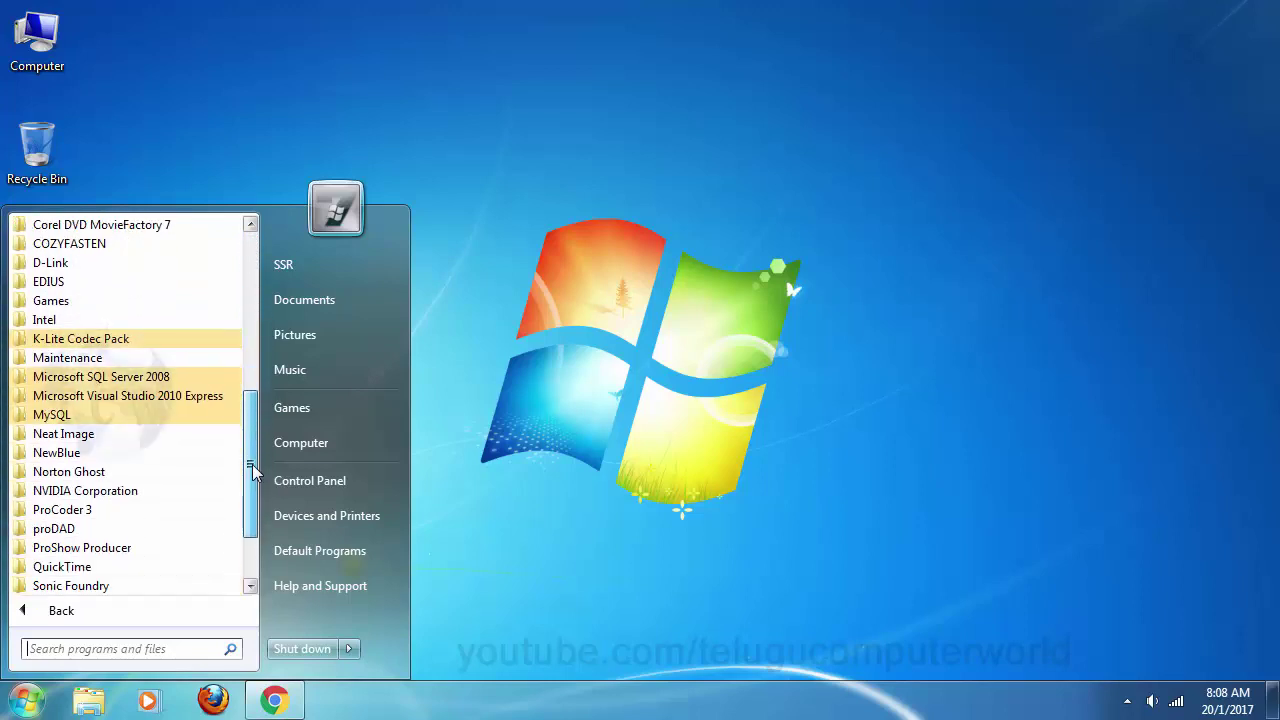
{"action": "left_click", "coordinate": [75, 398]}
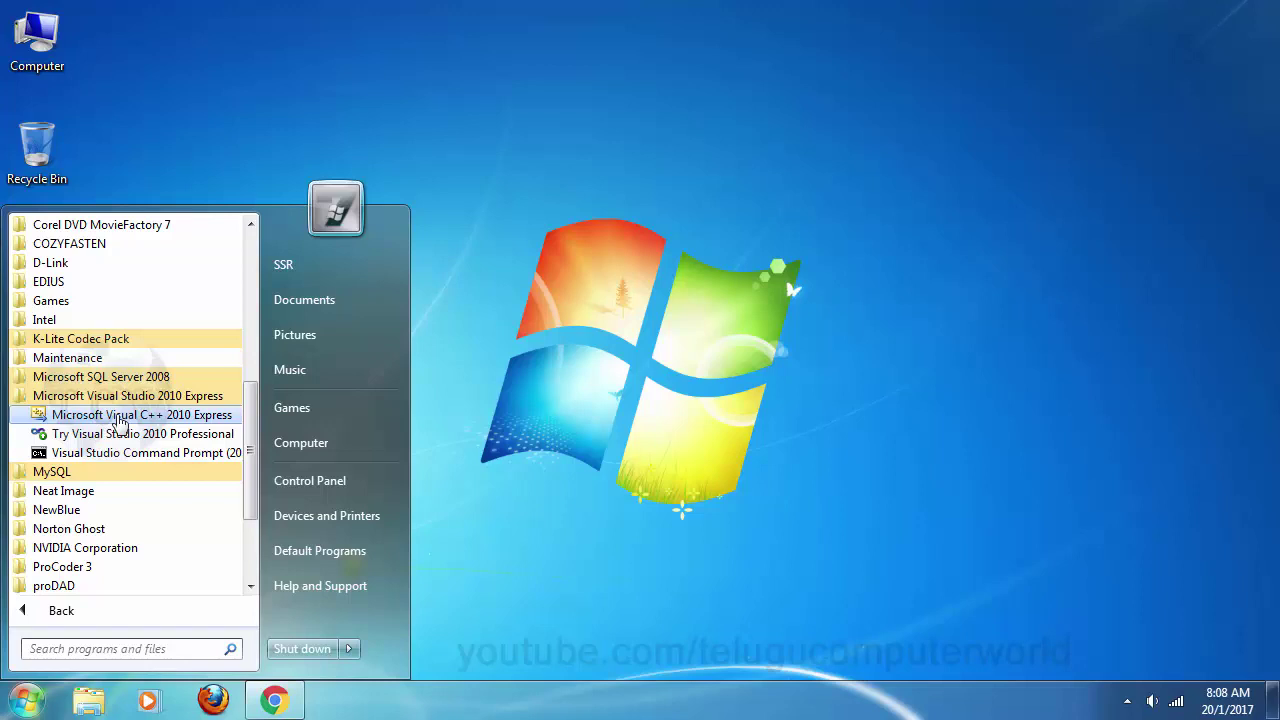
{"action": "right_click", "coordinate": [118, 422]}
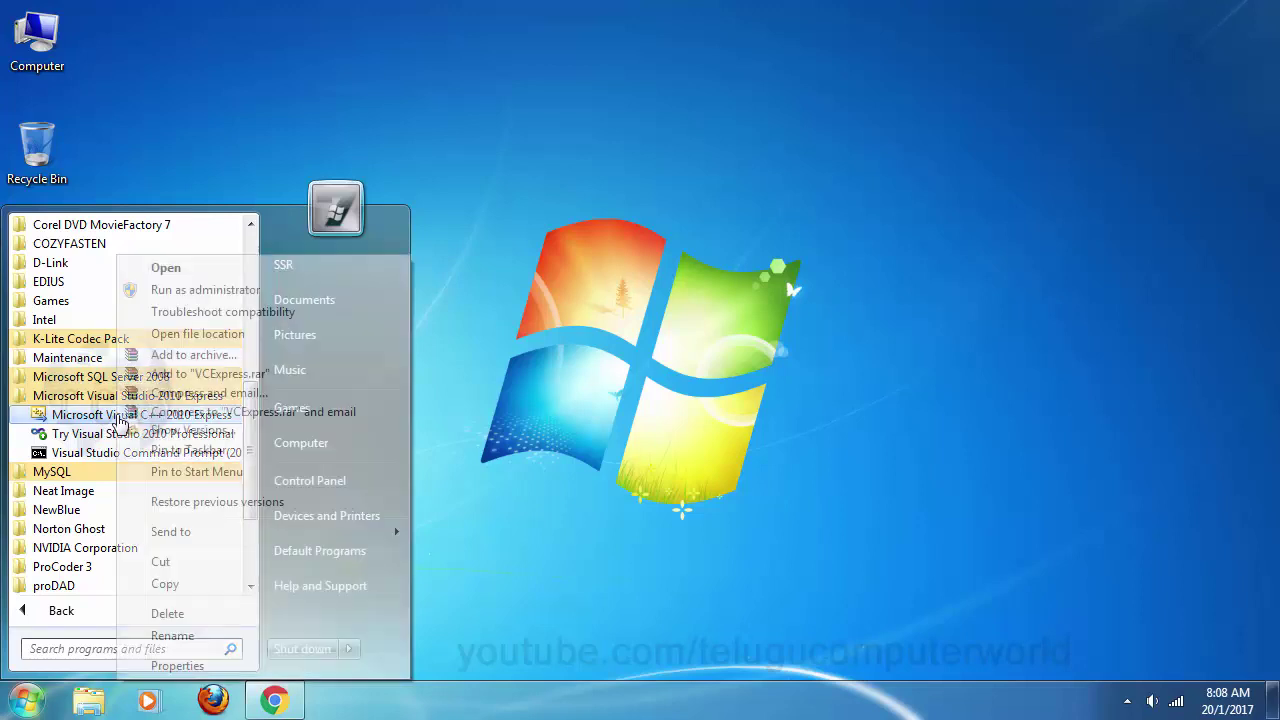
{"action": "mouse_move", "coordinate": [165, 533]}
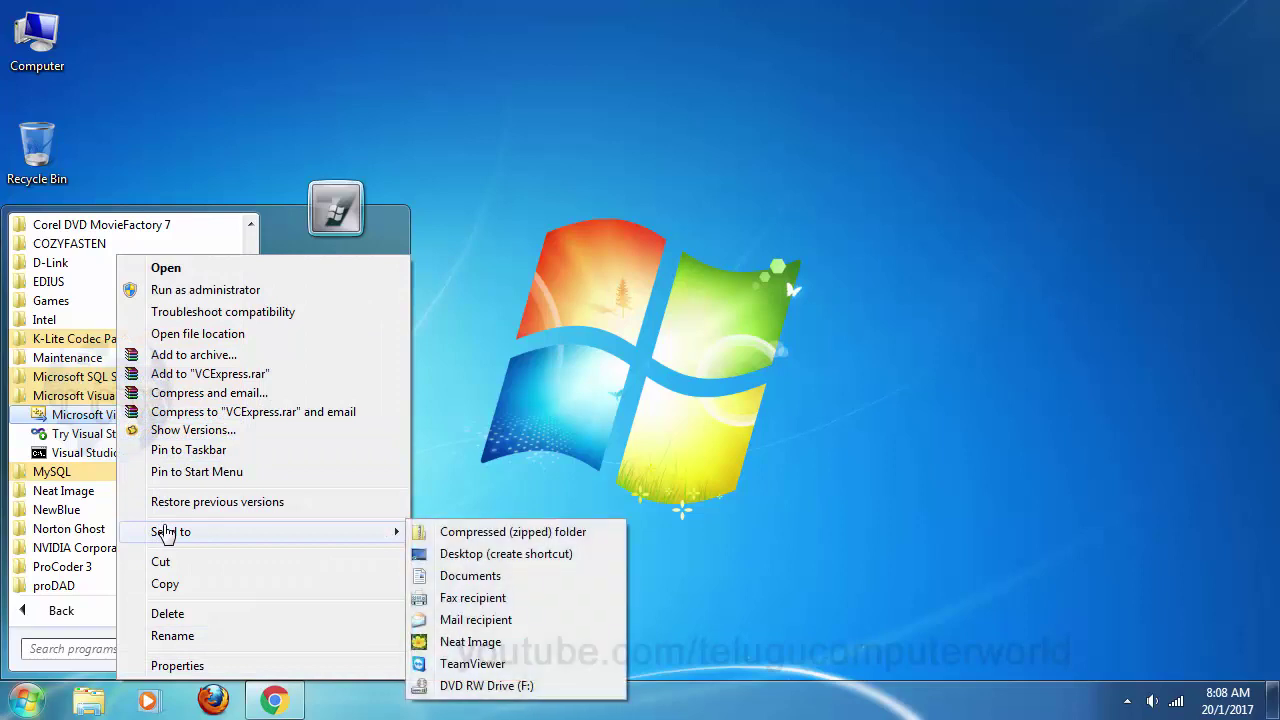
{"action": "left_click", "coordinate": [474, 550]}
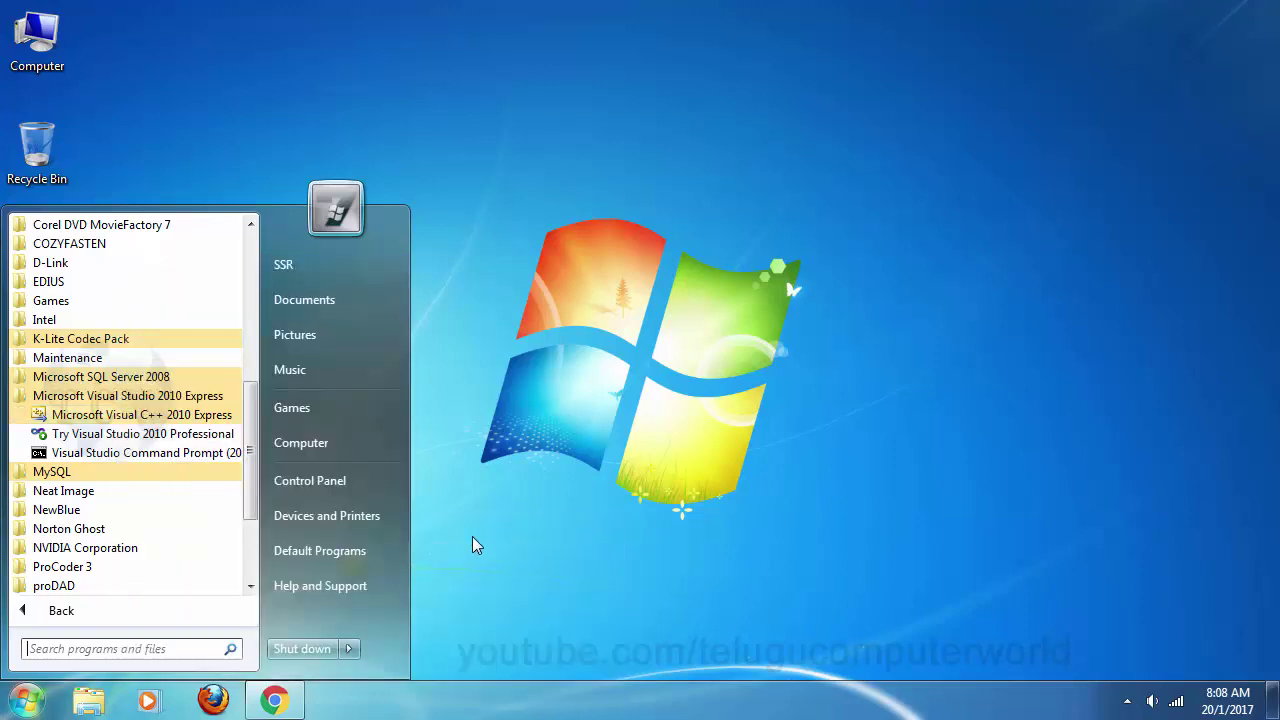
{"action": "left_click", "coordinate": [564, 465]}
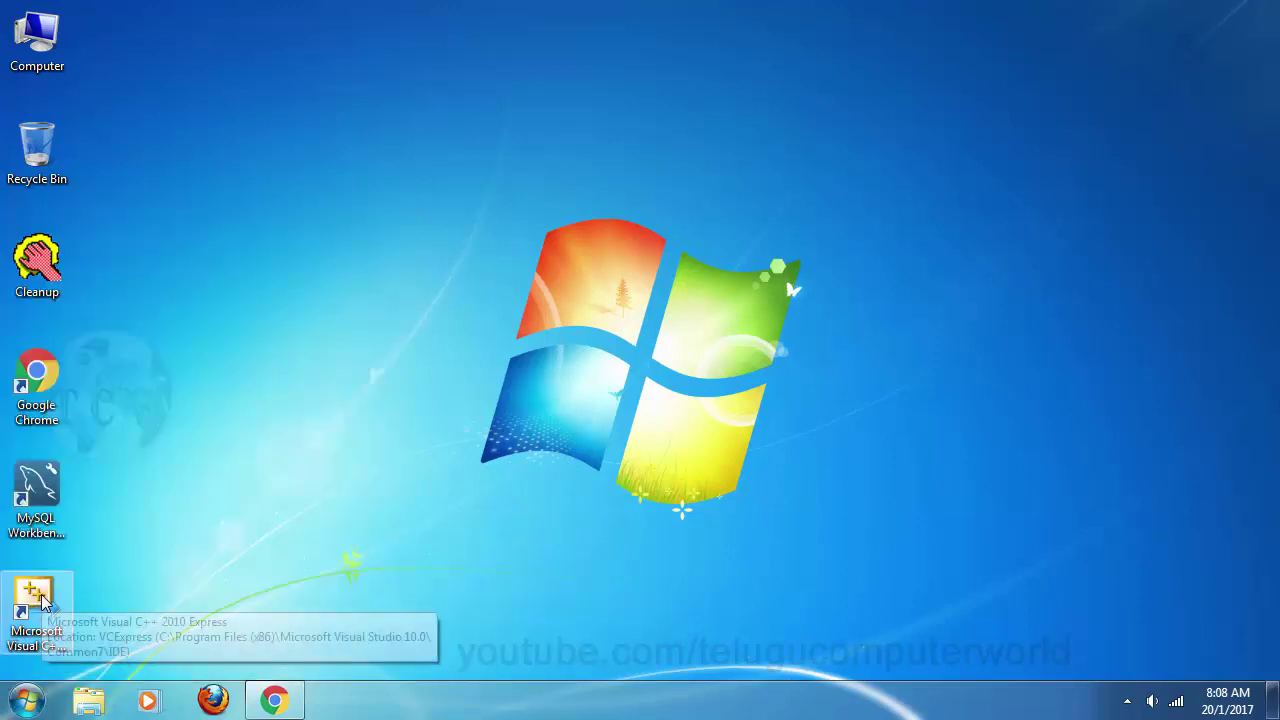
Launch Microsoft Visual C++ 2010 Express from its desktop shortcut and dismiss the "Help make Visual Studio better!" notification
{"action": "left_click", "coordinate": [28, 620]}
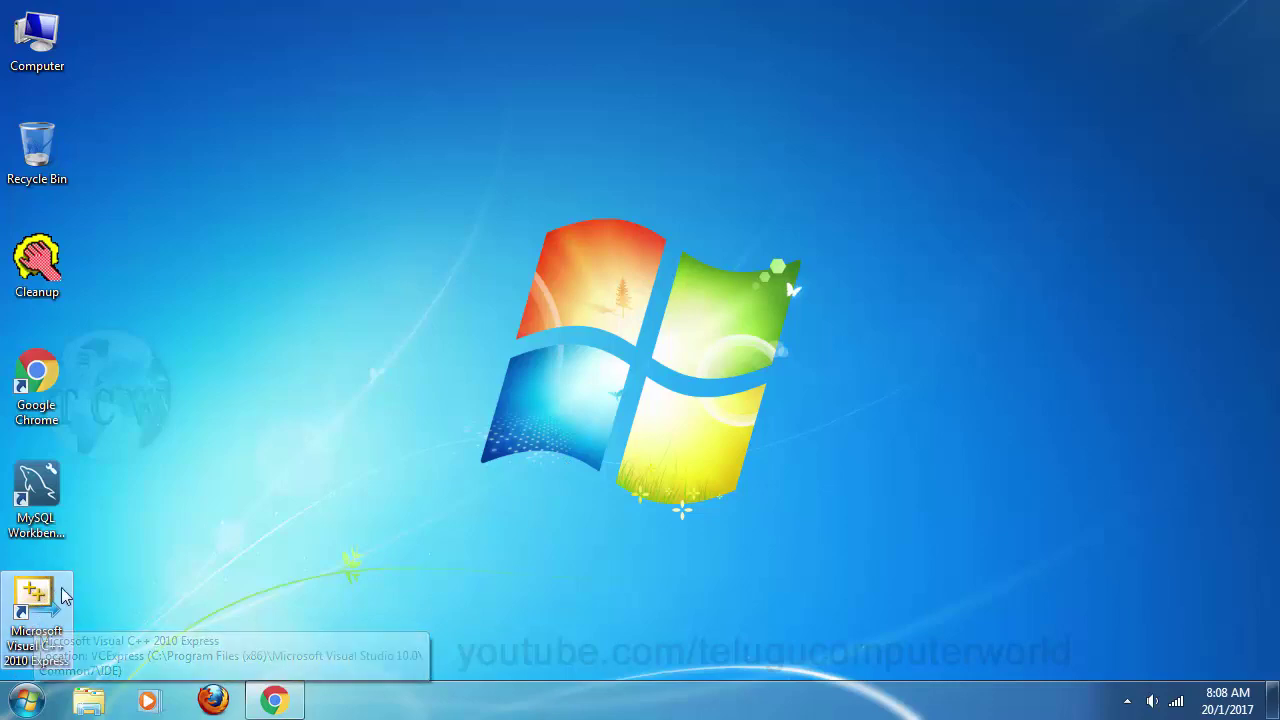
{"action": "left_click", "coordinate": [272, 583]}
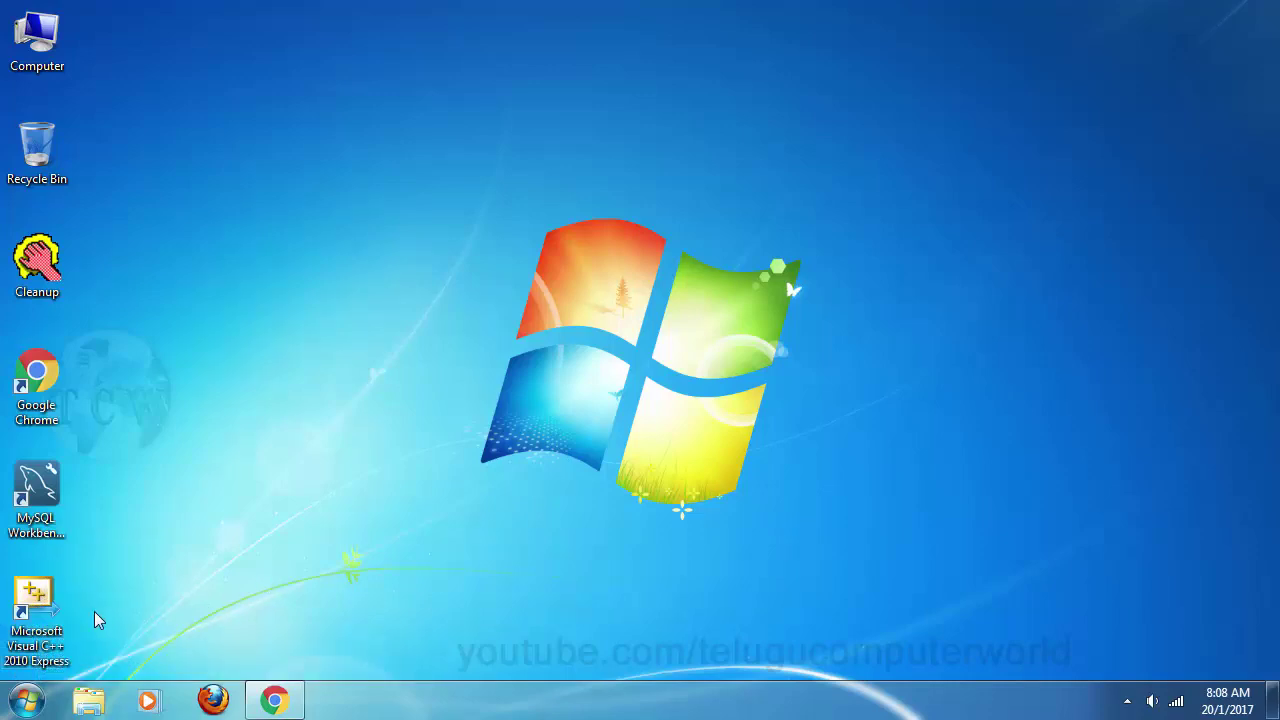
{"action": "double_click", "coordinate": [36, 592]}
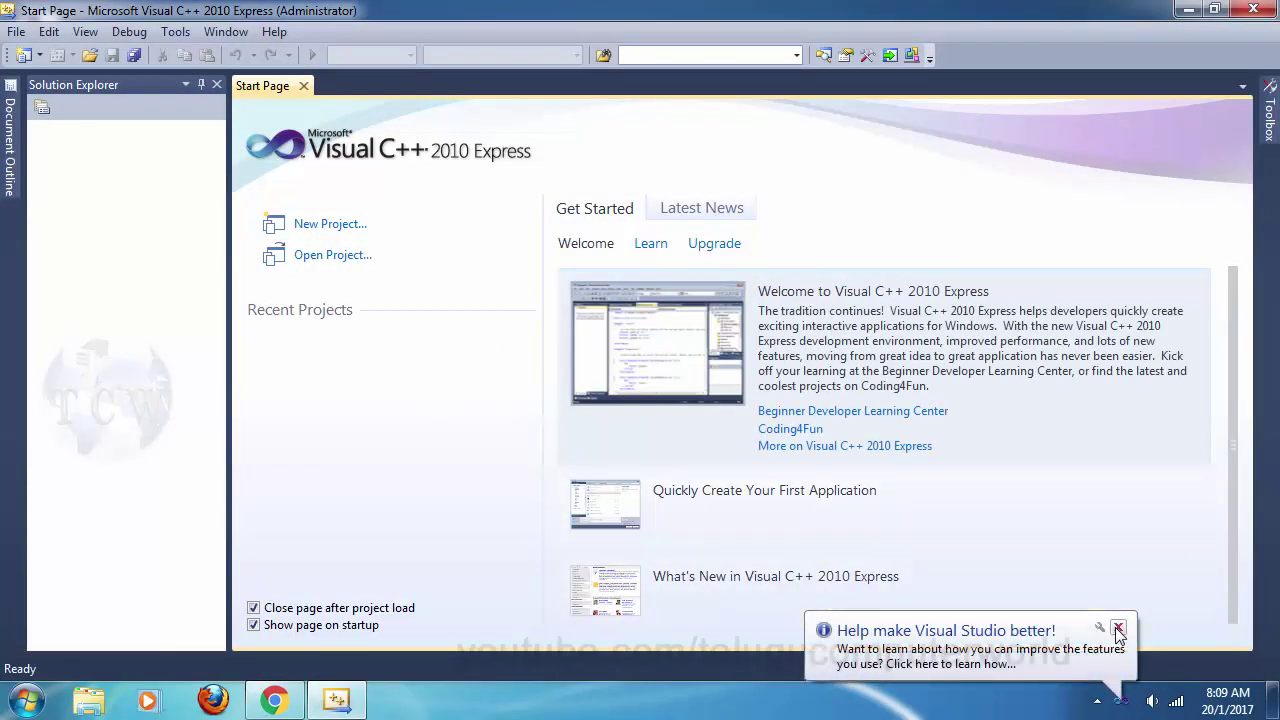
{"action": "left_click", "coordinate": [1118, 630]}
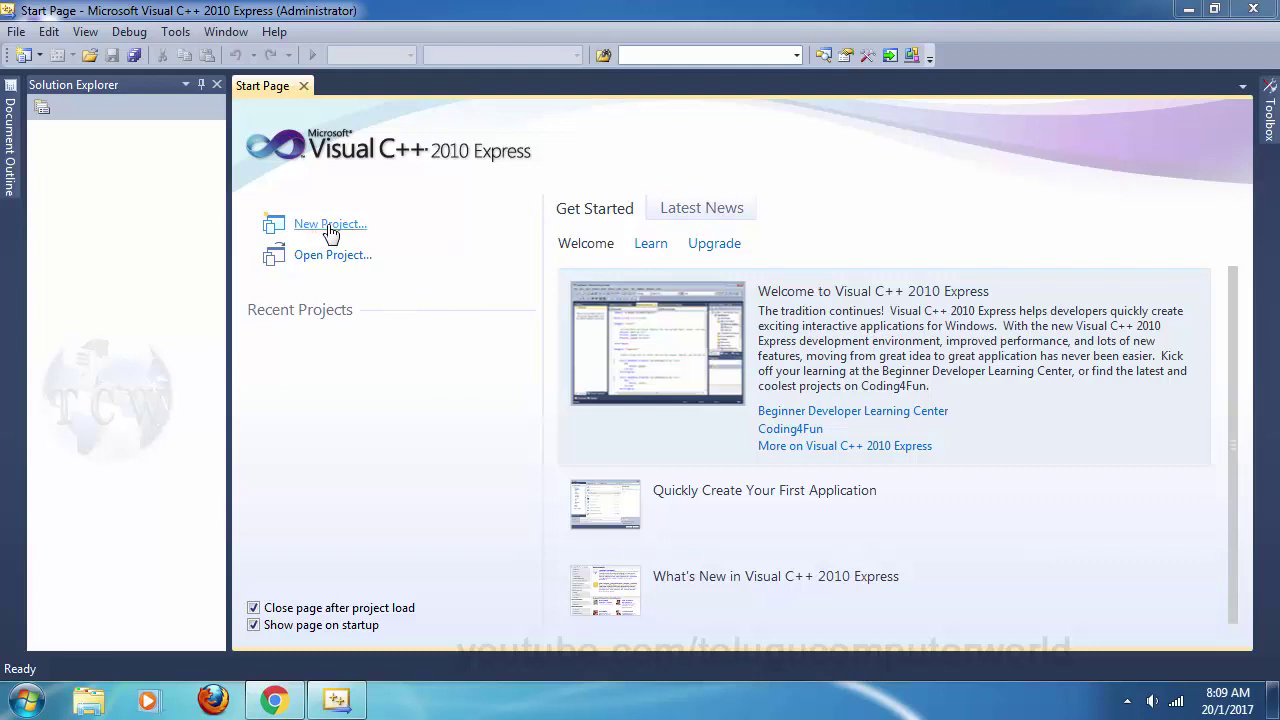
Set up a new project with the Windows Forms Application template and name it My_App
{"action": "left_click", "coordinate": [27, 36]}
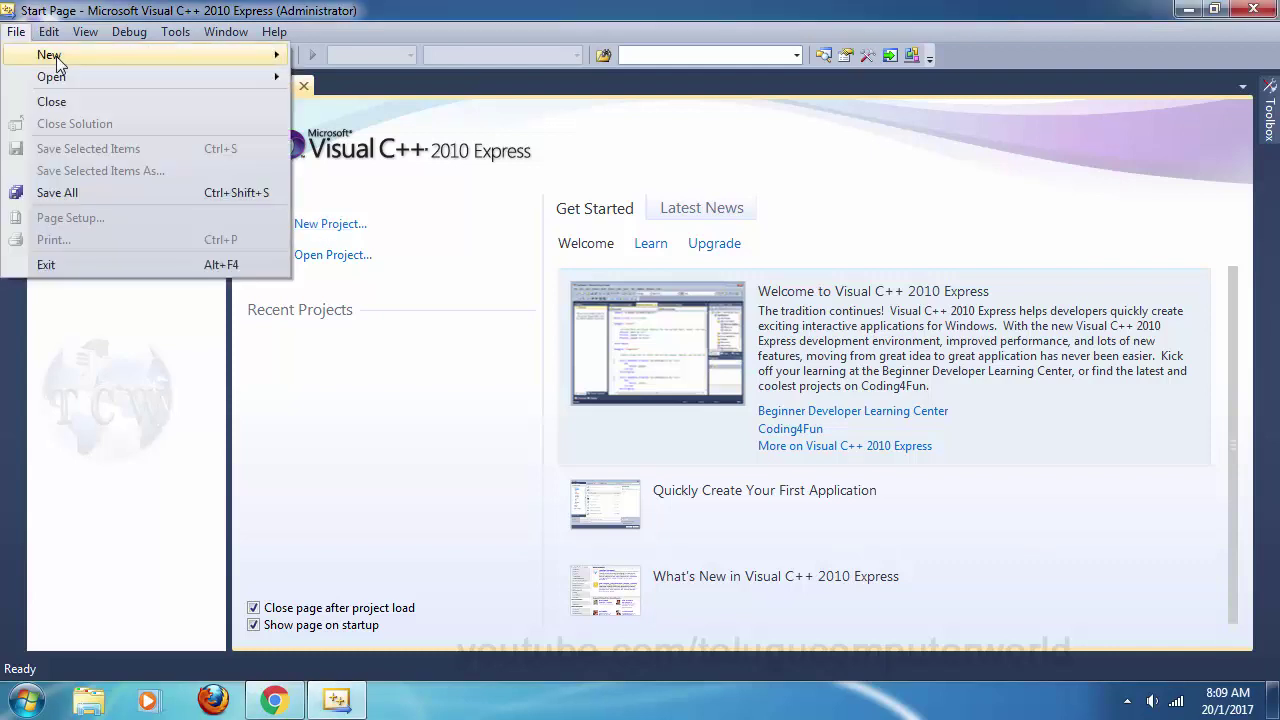
{"action": "mouse_move", "coordinate": [56, 56]}
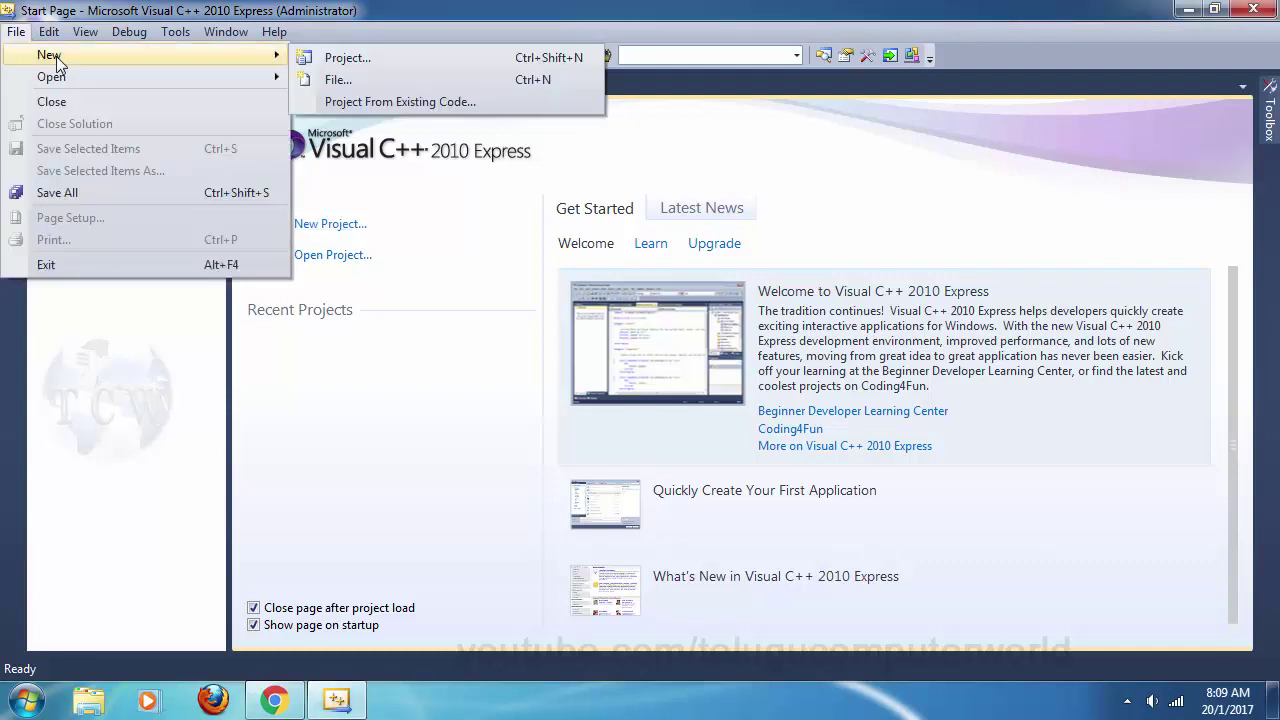
{"action": "left_click", "coordinate": [380, 60]}
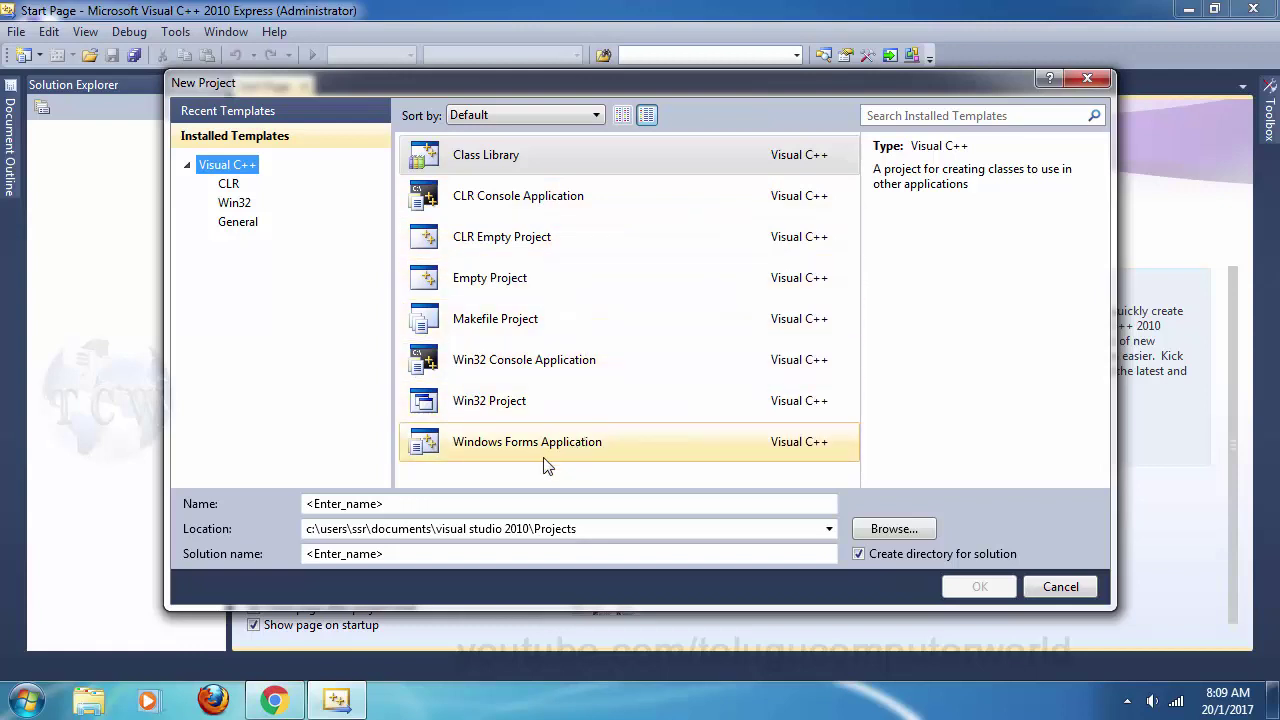
{"action": "left_click", "coordinate": [485, 452]}
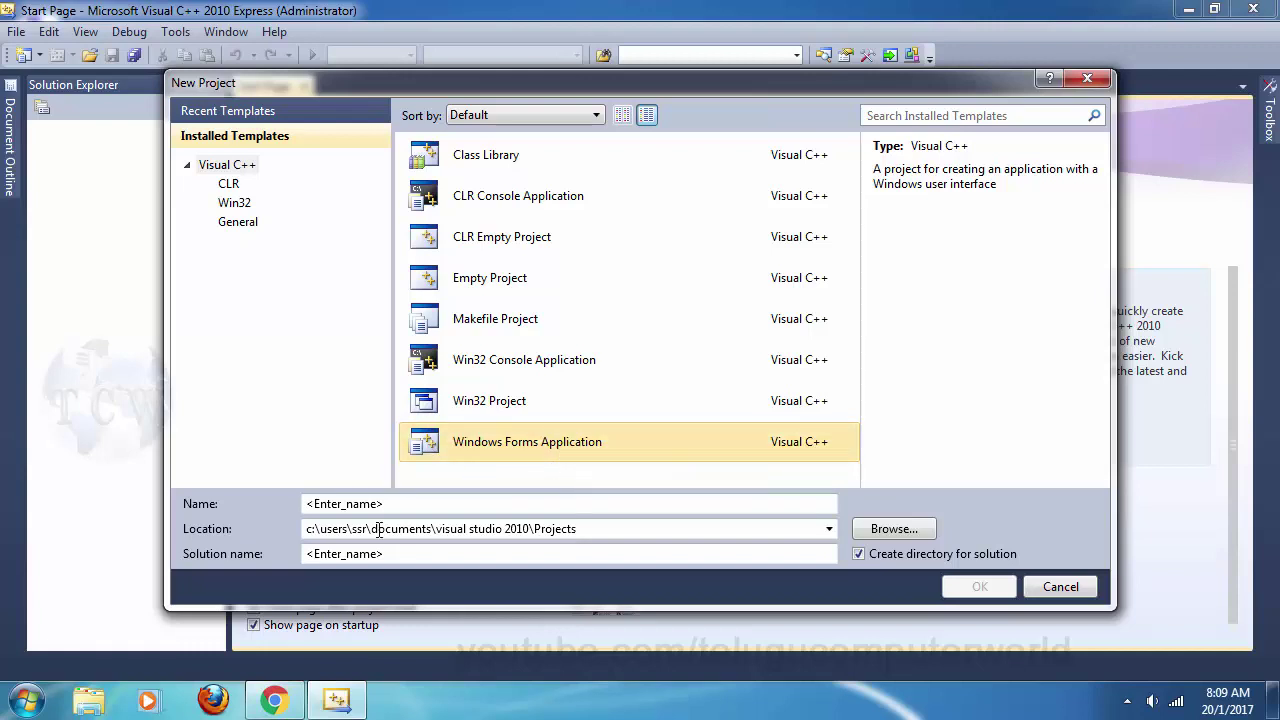
{"action": "left_click_drag", "start_coordinate": [404, 504], "coordinate": [269, 509]}
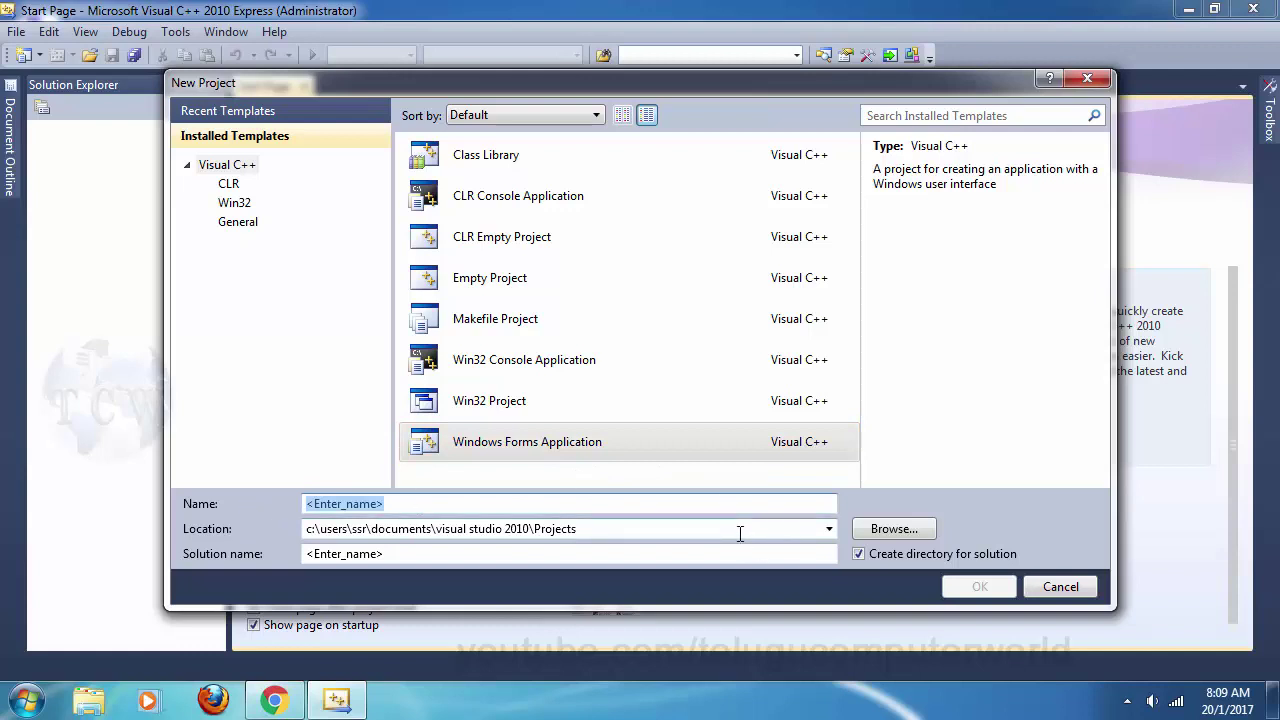
{"action": "type", "text": "my"}
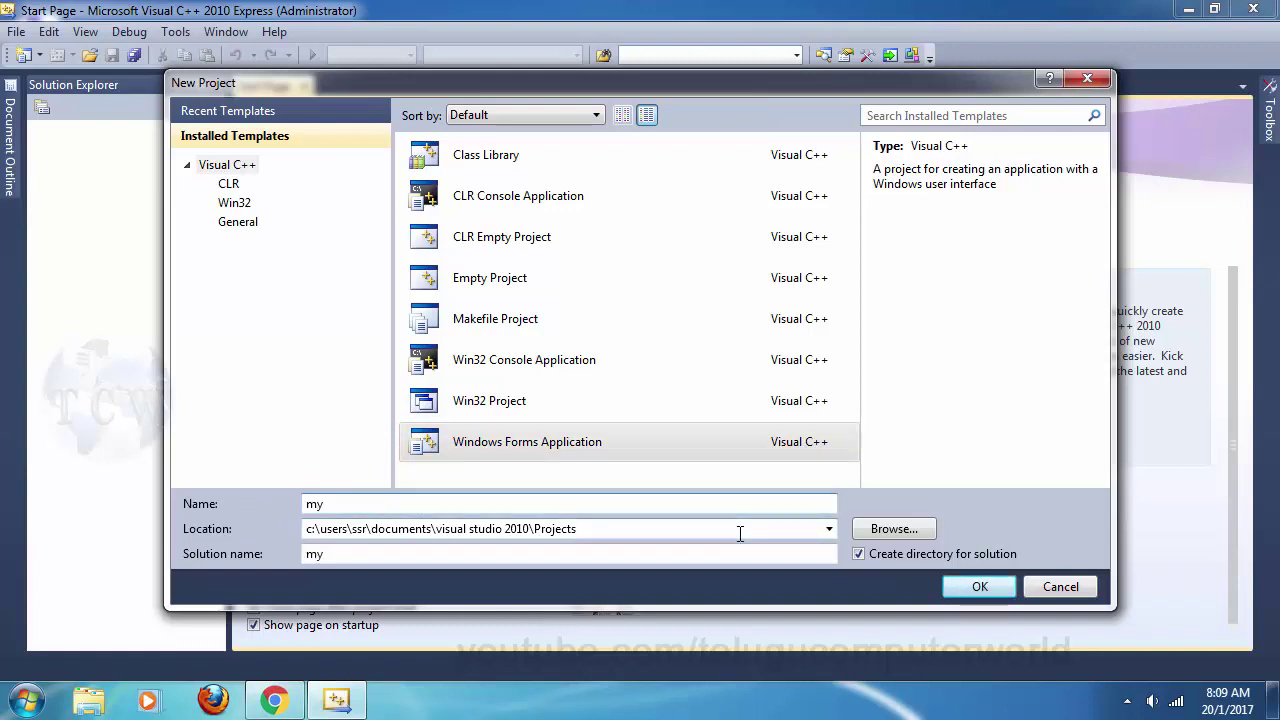
{"action": "type", "text": "_App"}
{"action": "left_click", "coordinate": [307, 506]}
{"action": "key", "text": "Delete"}
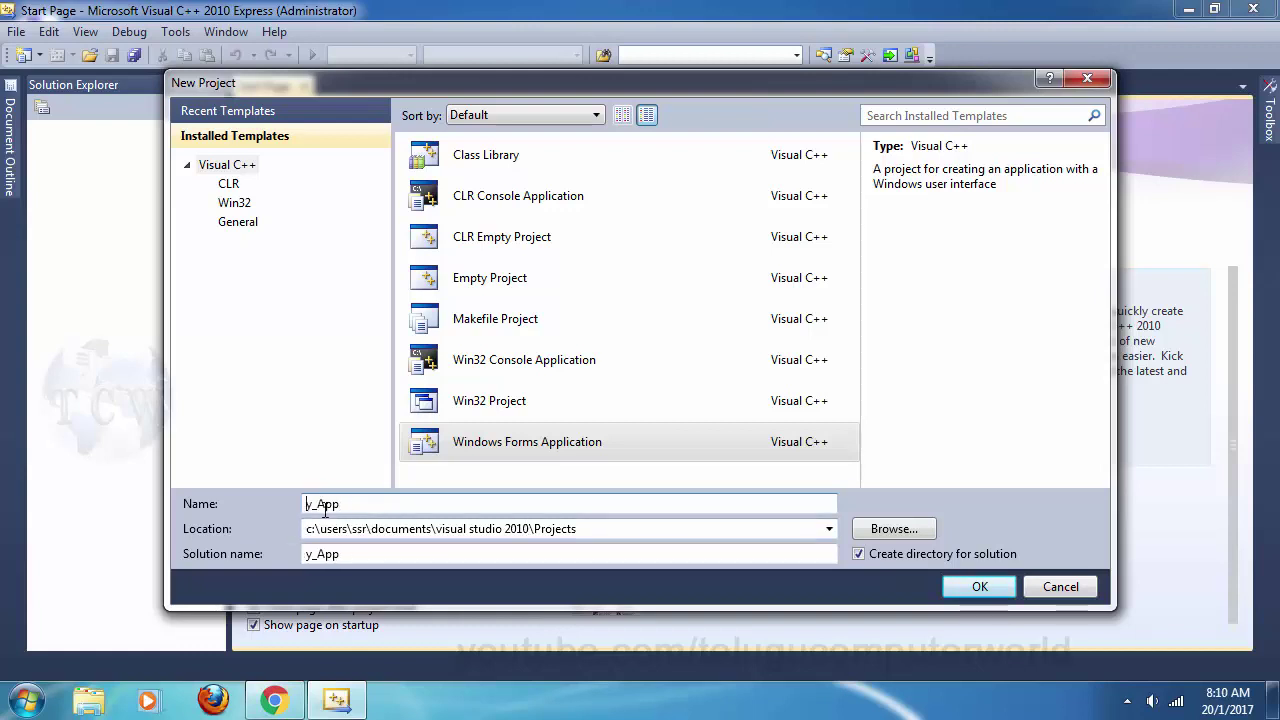
{"action": "type", "text": "M"}
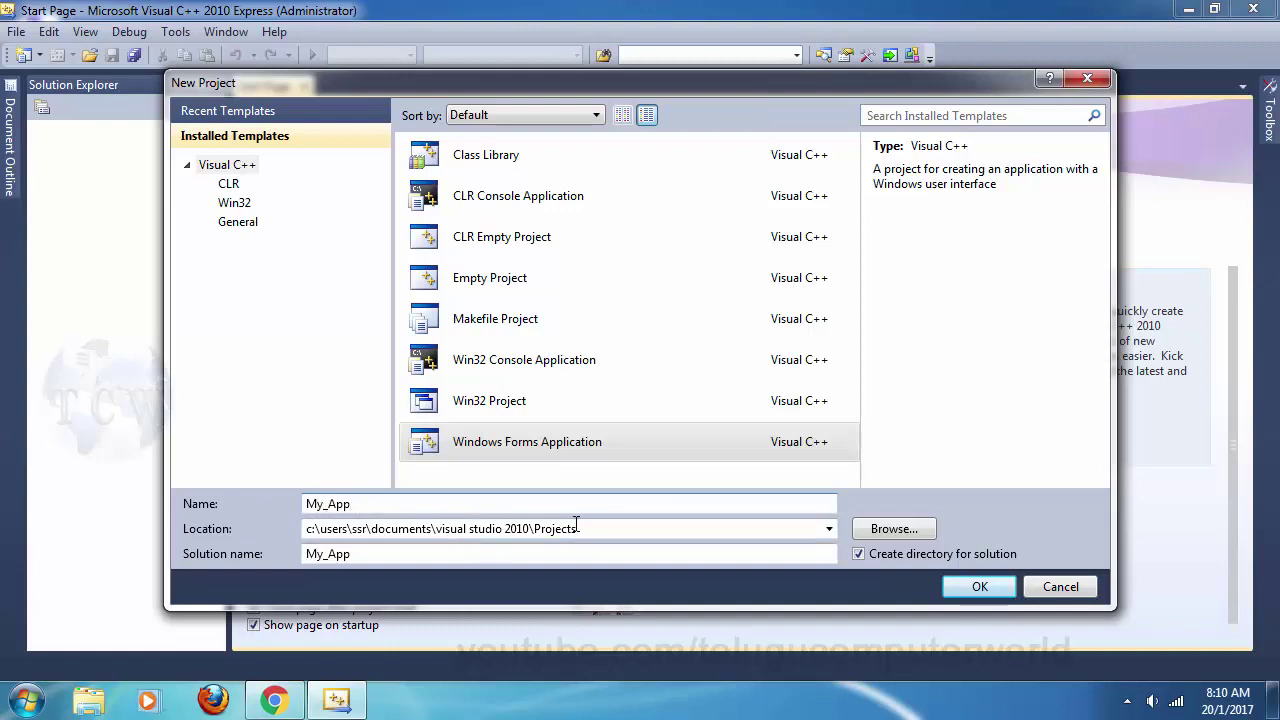
Browse for the project location and create a folder named Visual C++ Projects on the Desktop
{"action": "left_click", "coordinate": [895, 530]}
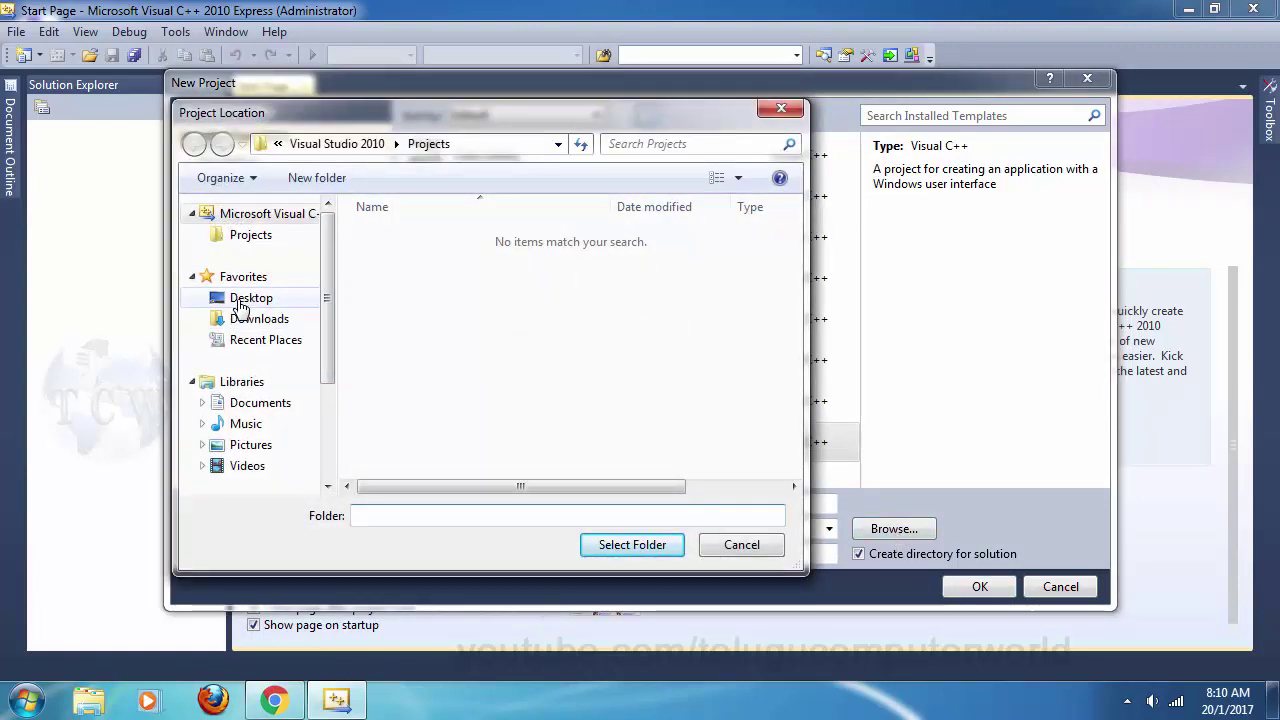
{"action": "left_click", "coordinate": [245, 302]}
{"action": "left_click", "coordinate": [317, 182]}
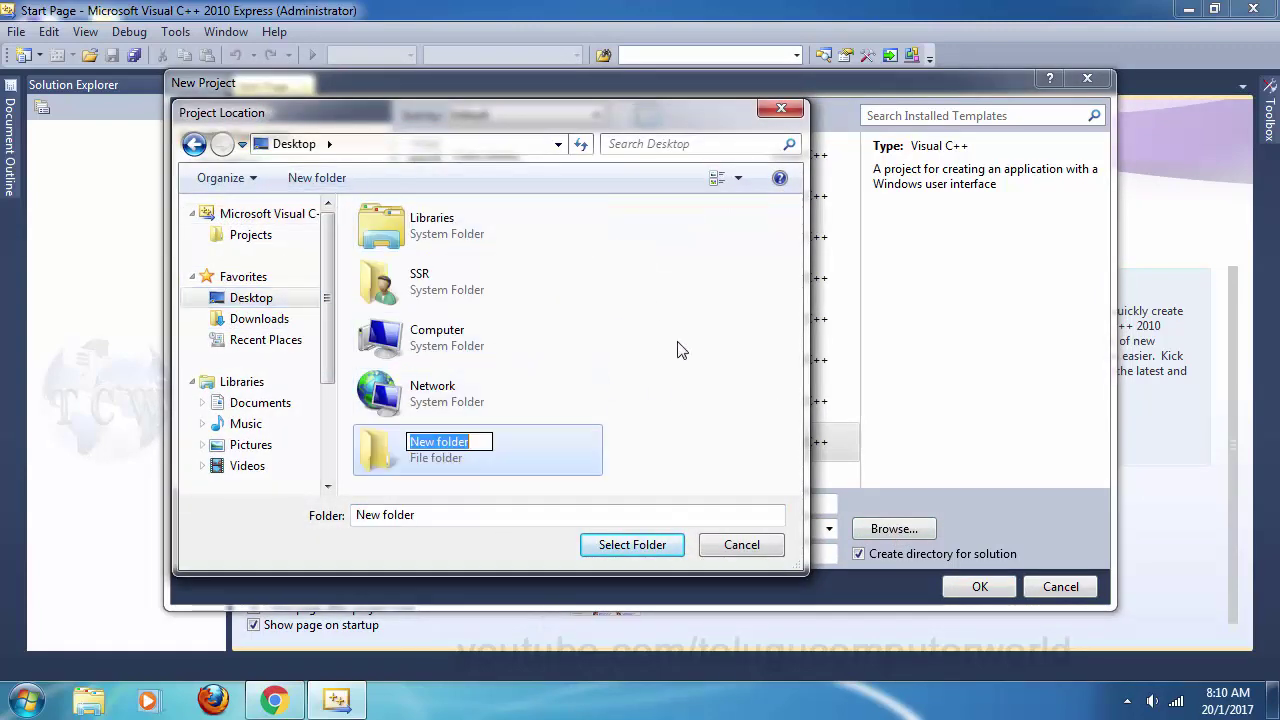
{"action": "type", "text": "Vis"}
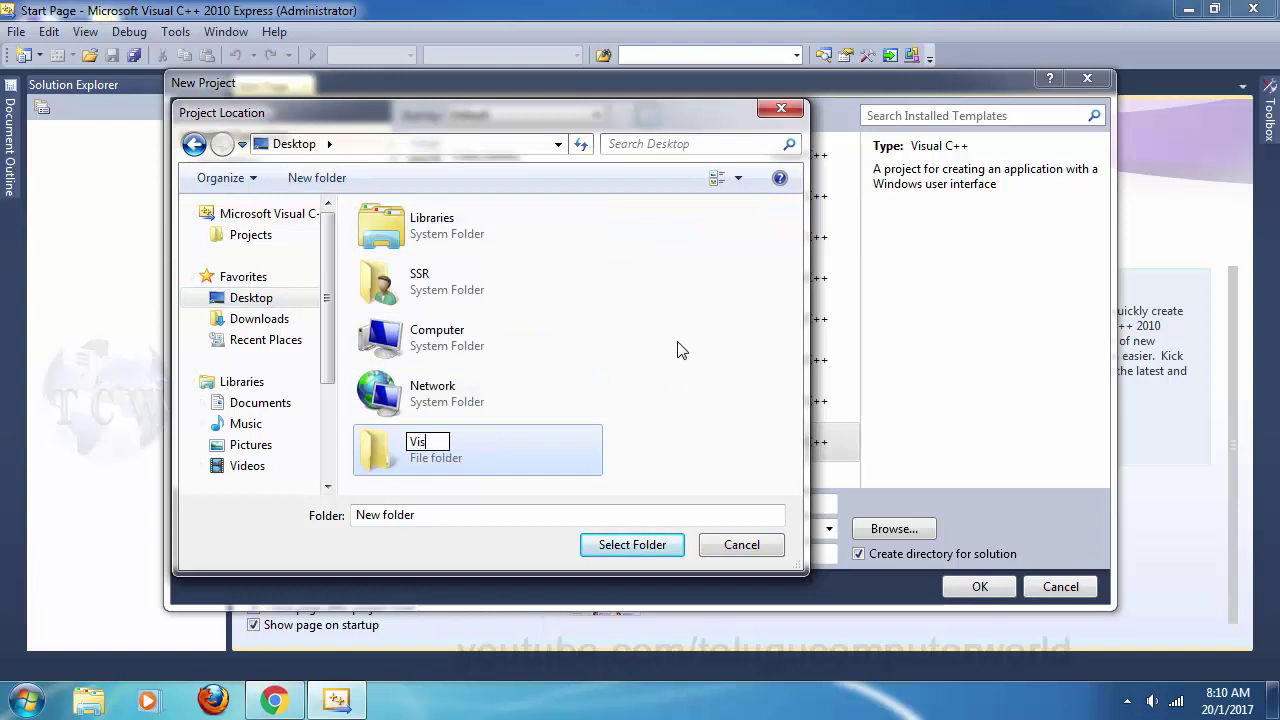
{"action": "type", "text": "hual C++ Projects"}
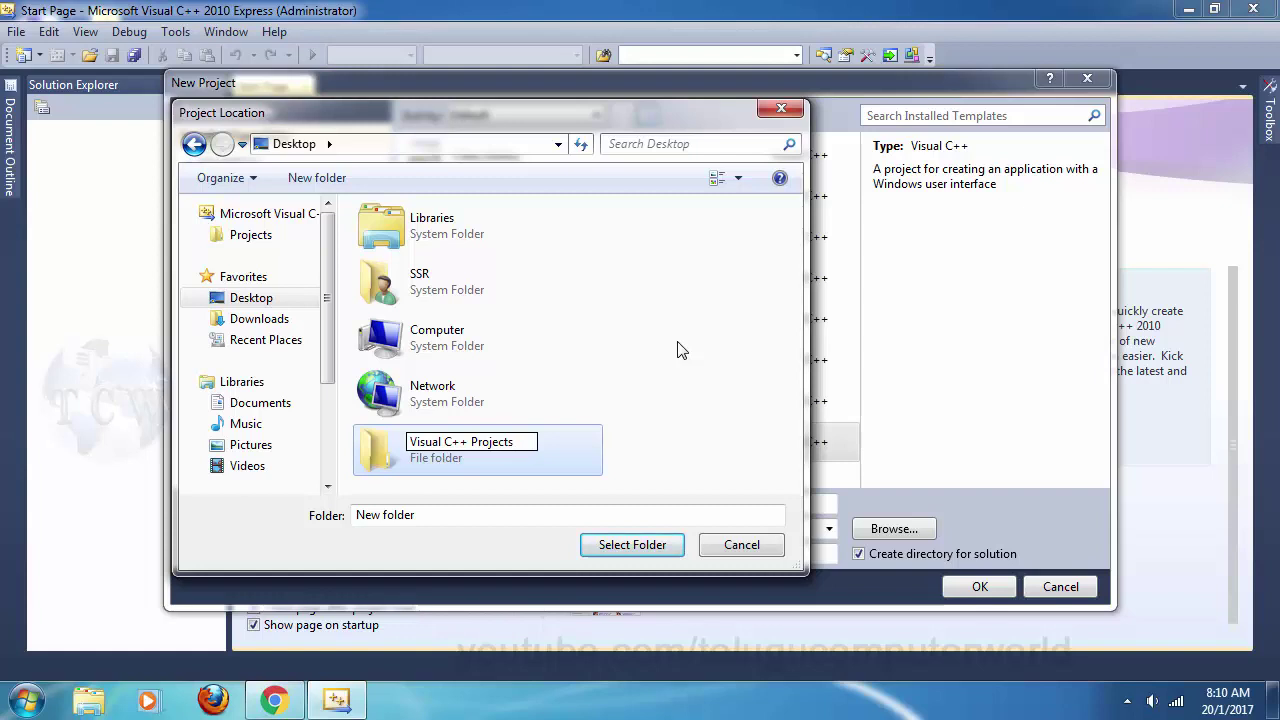
{"action": "key", "text": "Return"}
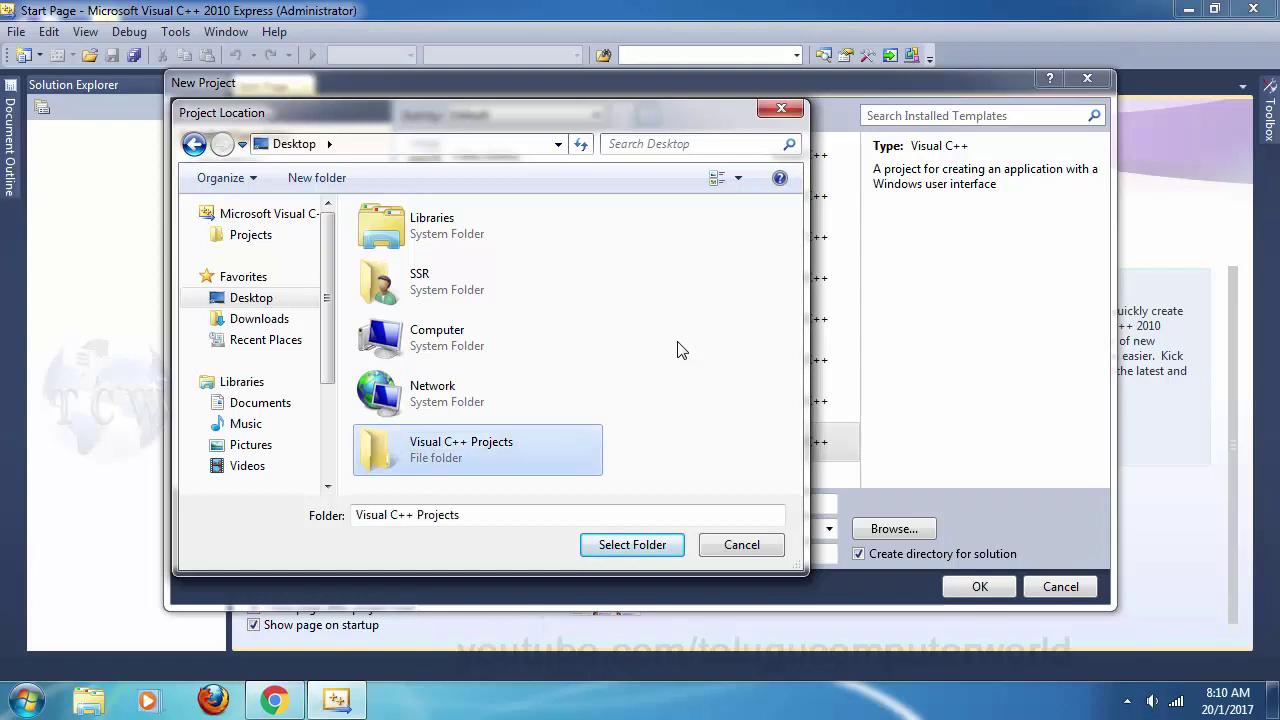
Use the Visual C++ Projects folder as the project location and create the My_App project
{"action": "key", "text": "Return"}
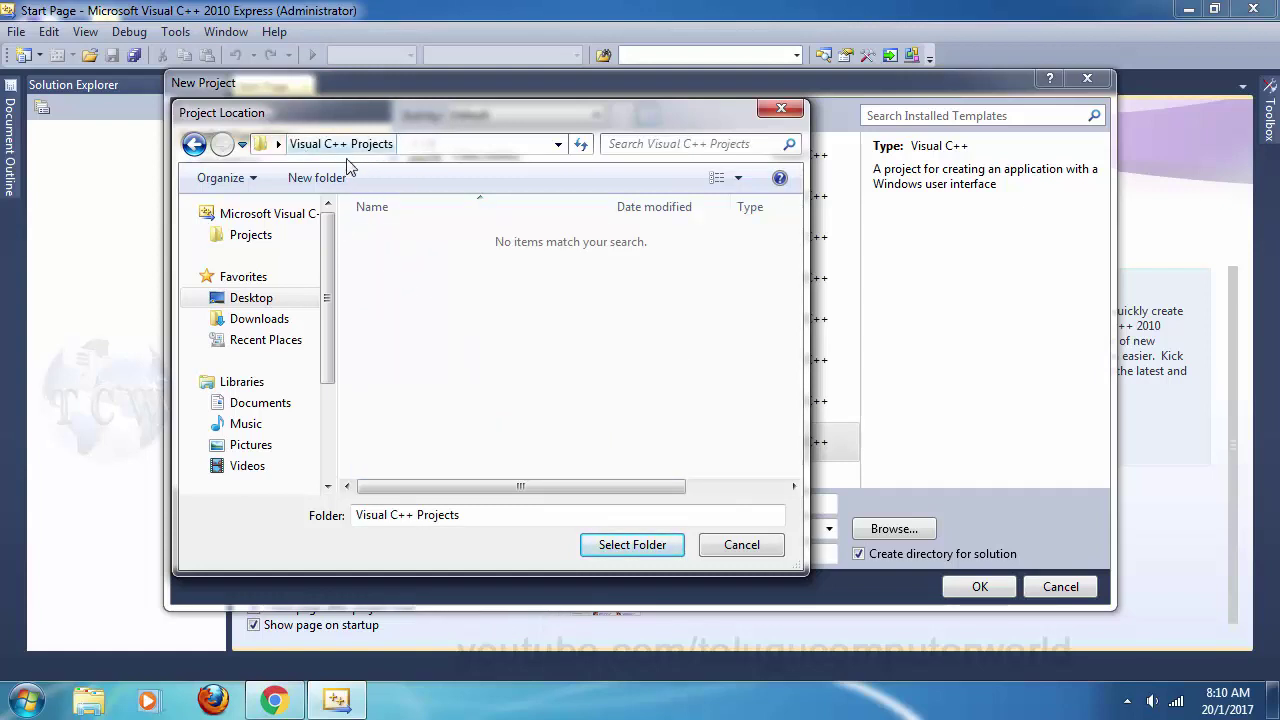
{"action": "left_click", "coordinate": [622, 548]}
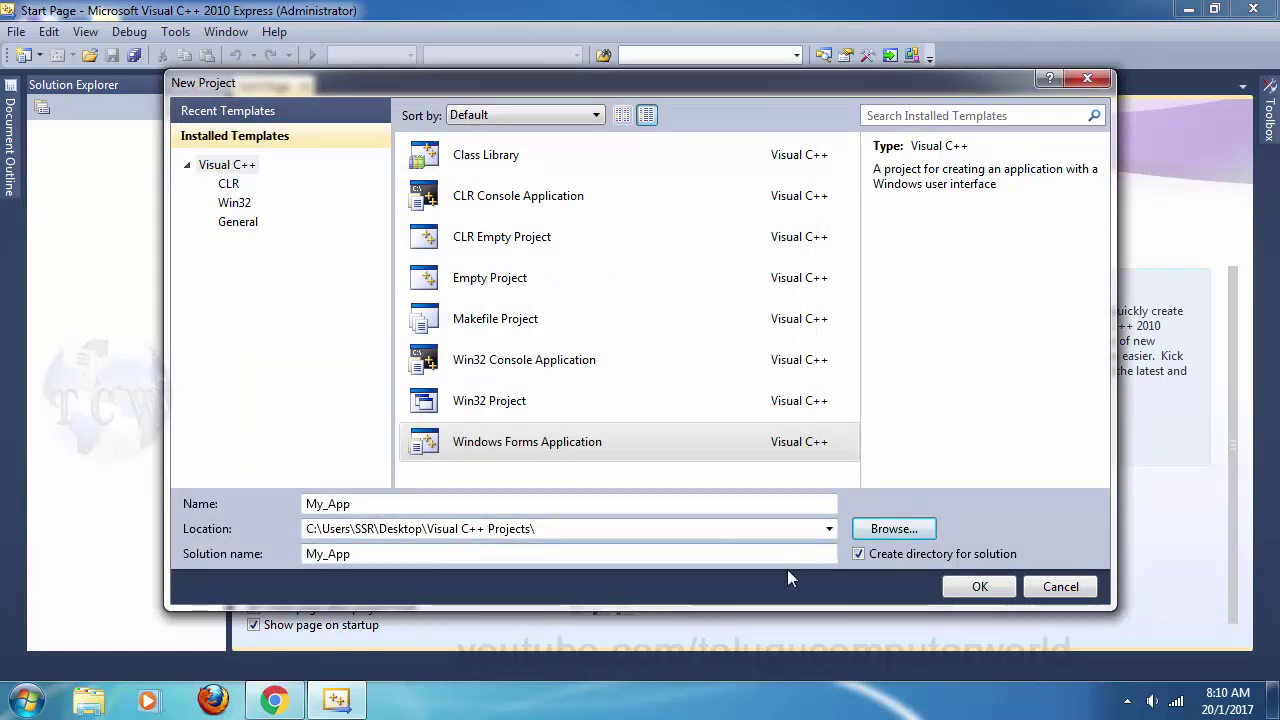
{"action": "left_click", "coordinate": [979, 589]}
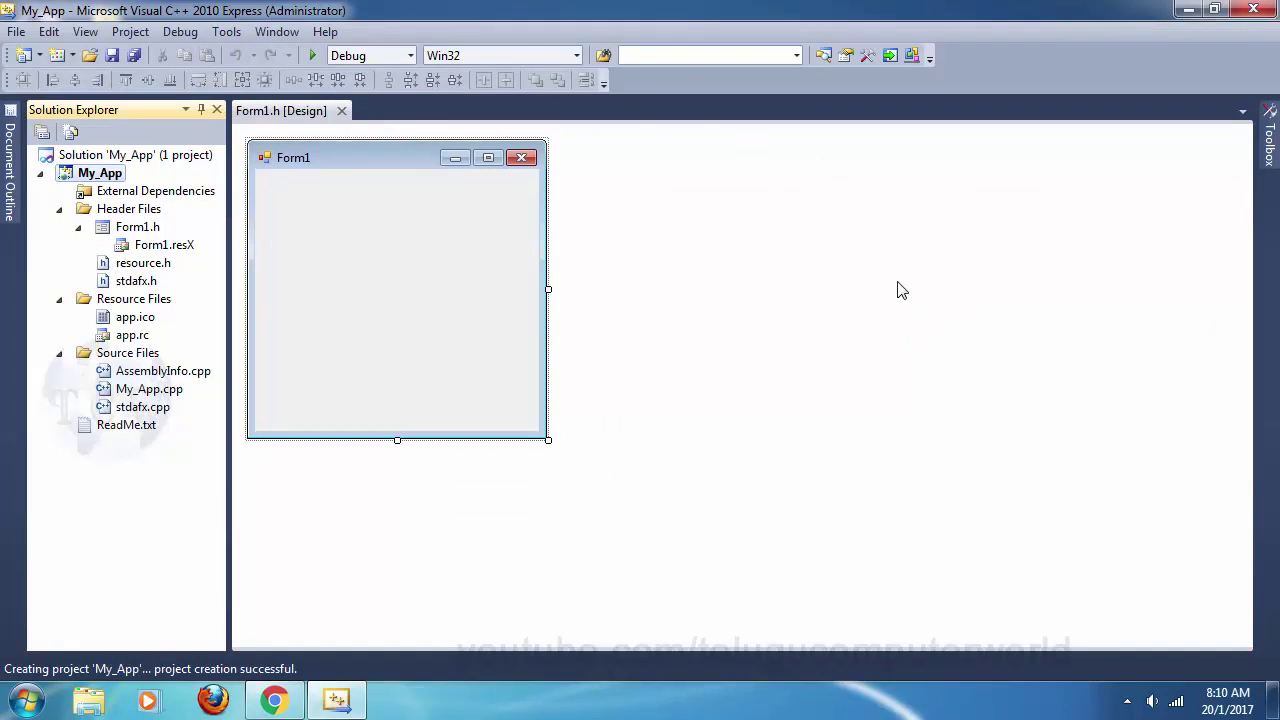
Pin the Toolbox open and add a TextBox about 176 x 20 pixels near the upper edge of Form1
{"action": "mouse_move", "coordinate": [1270, 140]}
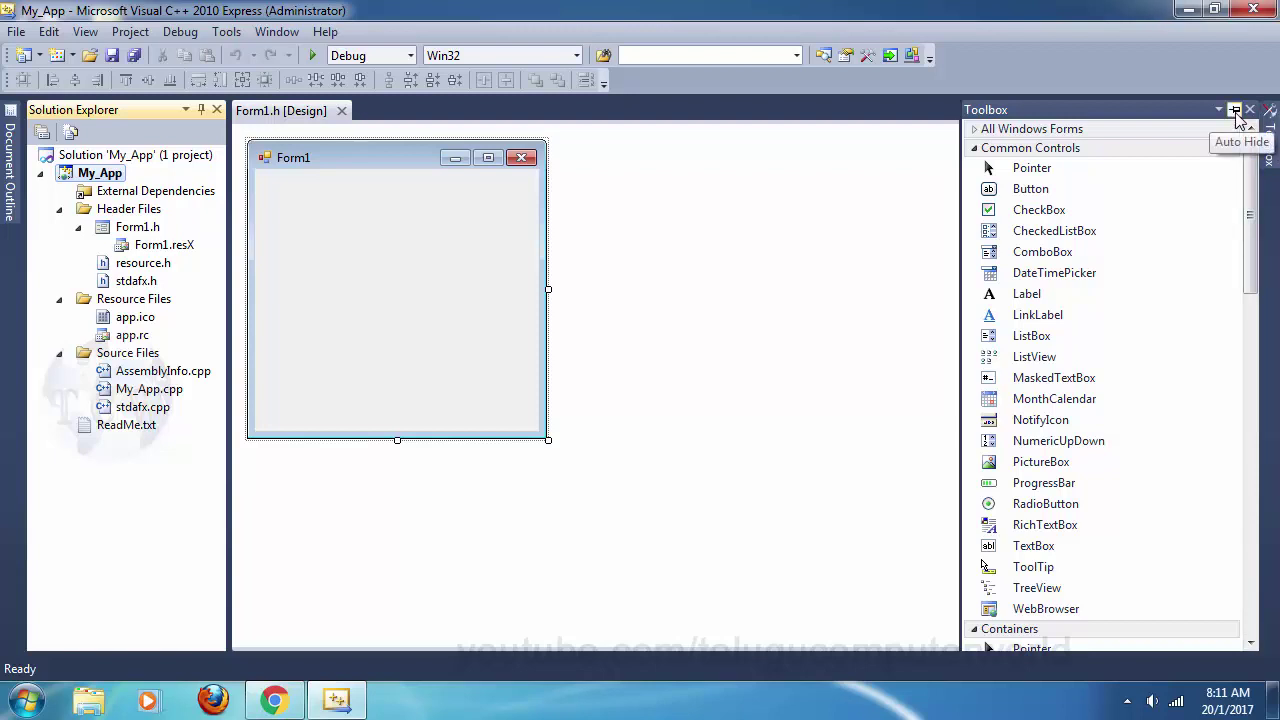
{"action": "left_click", "coordinate": [1236, 112]}
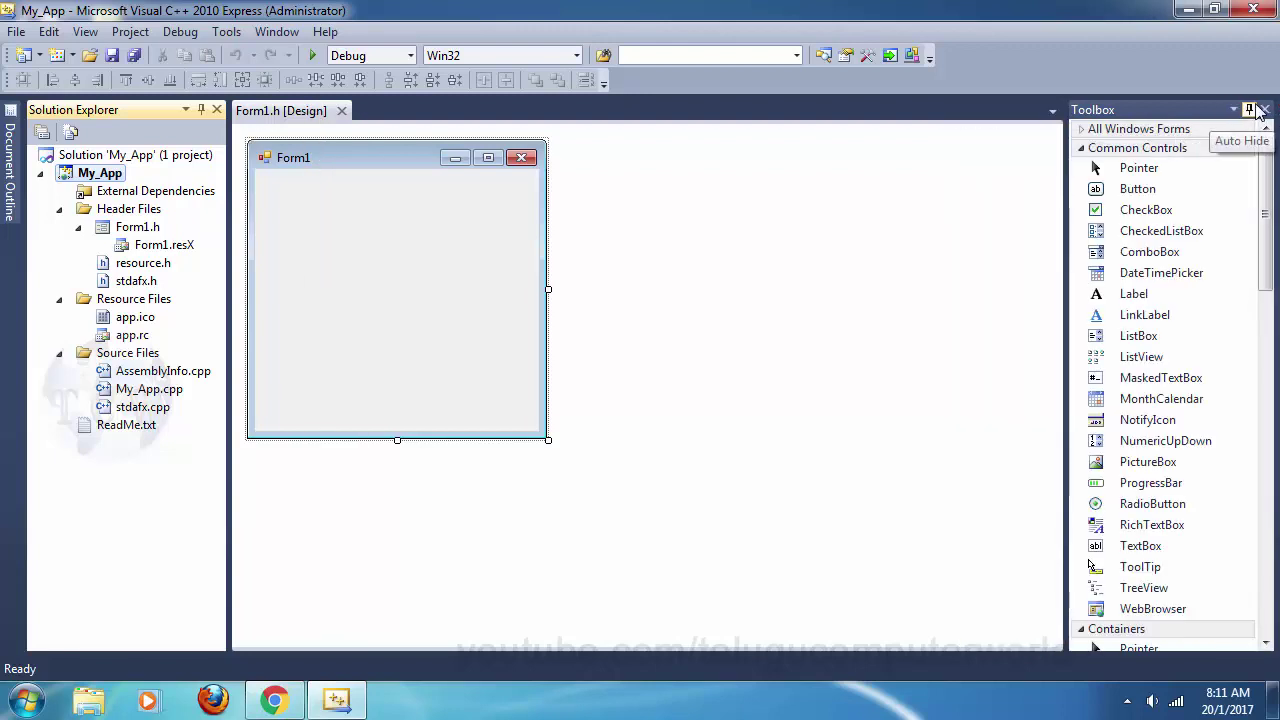
{"action": "left_click", "coordinate": [1112, 314]}
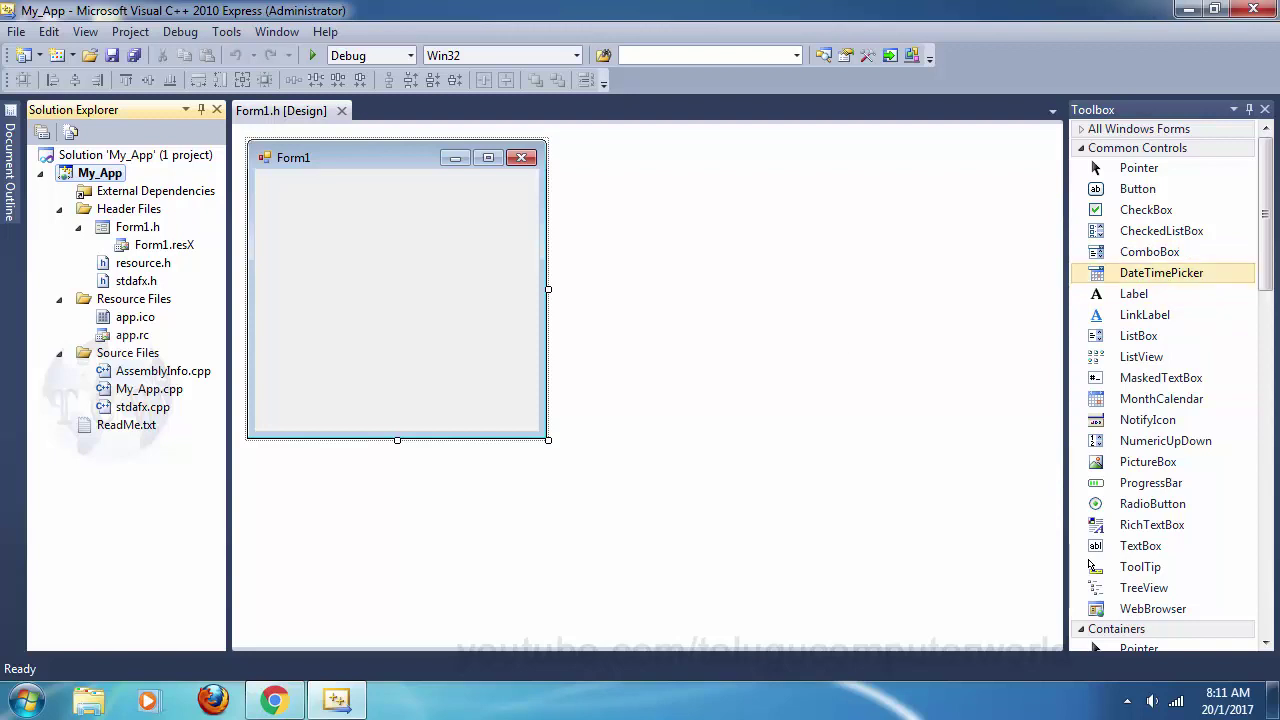
{"action": "left_click", "coordinate": [1120, 294]}
{"action": "left_click", "coordinate": [1163, 276]}
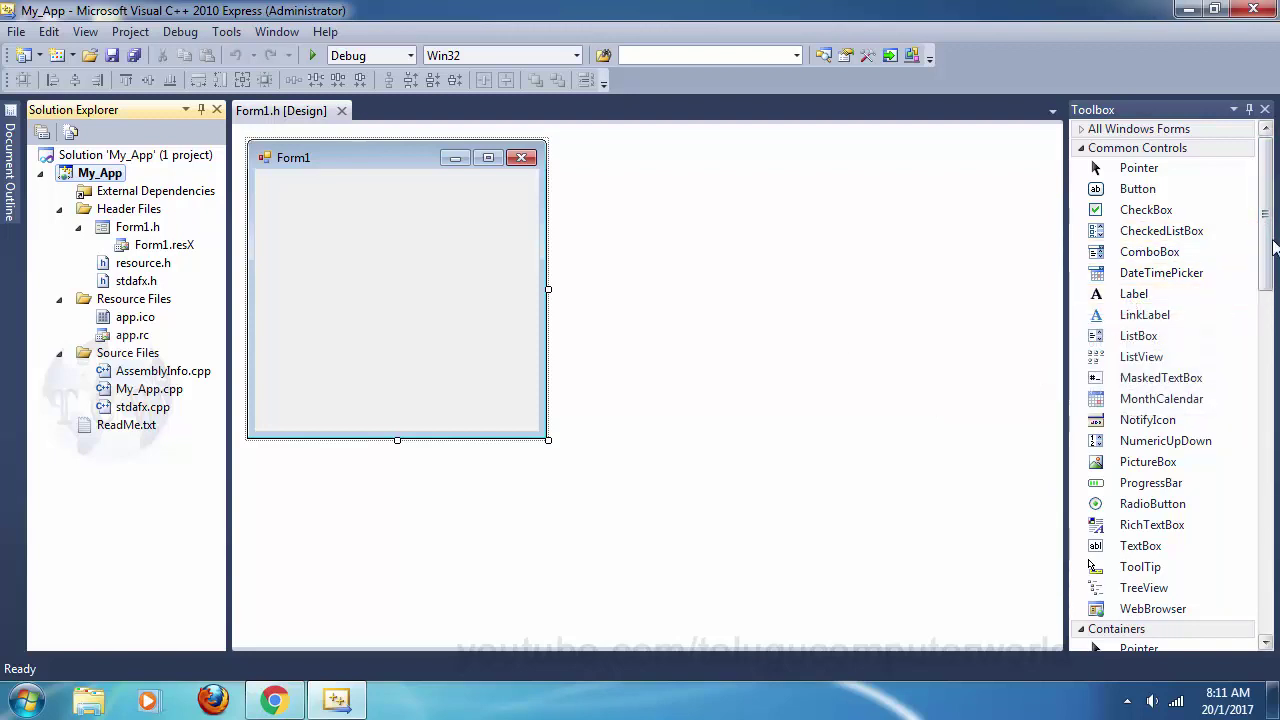
{"action": "left_click_drag", "start_coordinate": [1270, 275], "coordinate": [1274, 355]}
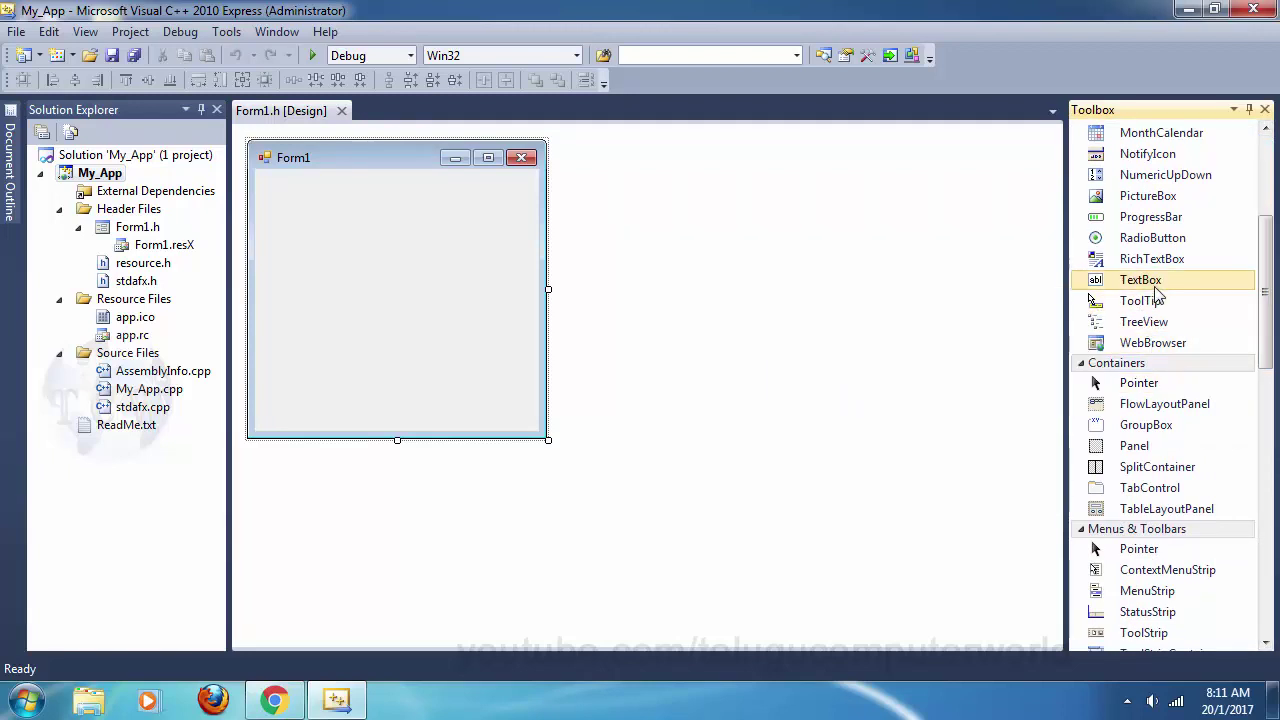
{"action": "left_click_drag", "start_coordinate": [1140, 287], "coordinate": [511, 219]}
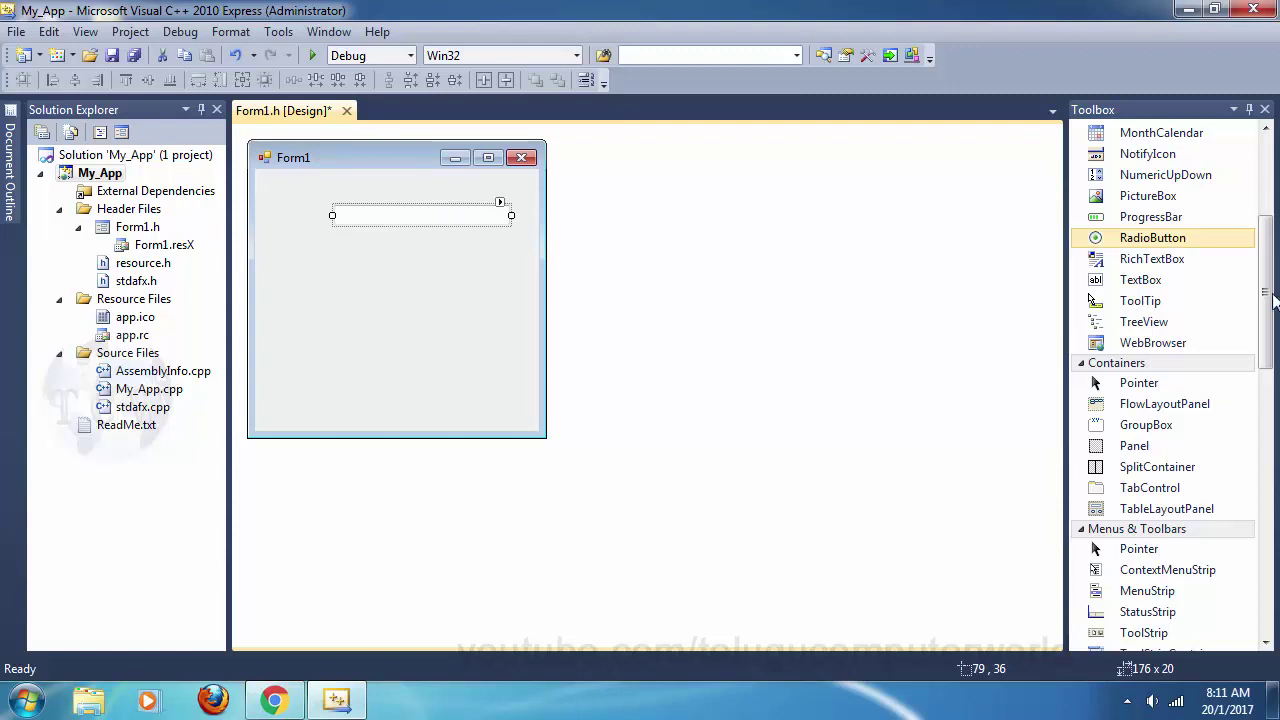
Add a Label just left of the text box and a Button about 75 x 23 pixels below them on Form1
{"action": "scroll", "coordinate": [1200, 245], "scroll_direction": "up", "scroll_amount": 5}
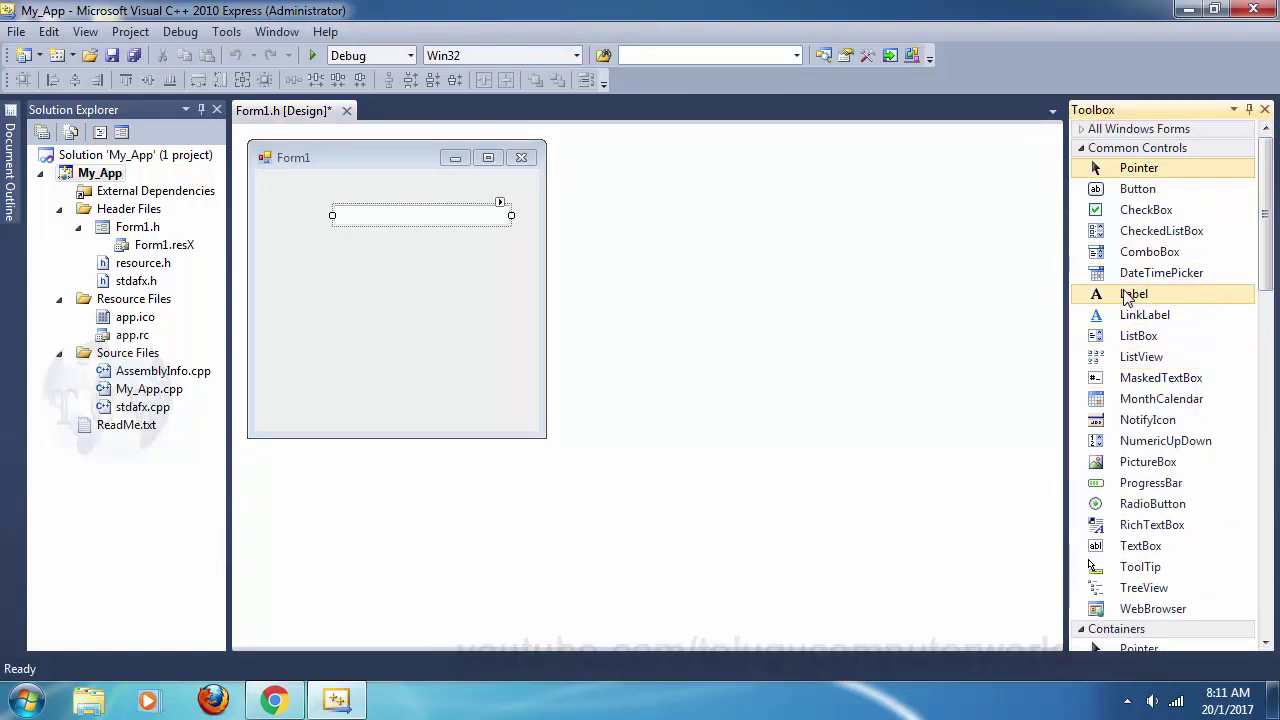
{"action": "left_click_drag", "start_coordinate": [1134, 294], "coordinate": [292, 219]}
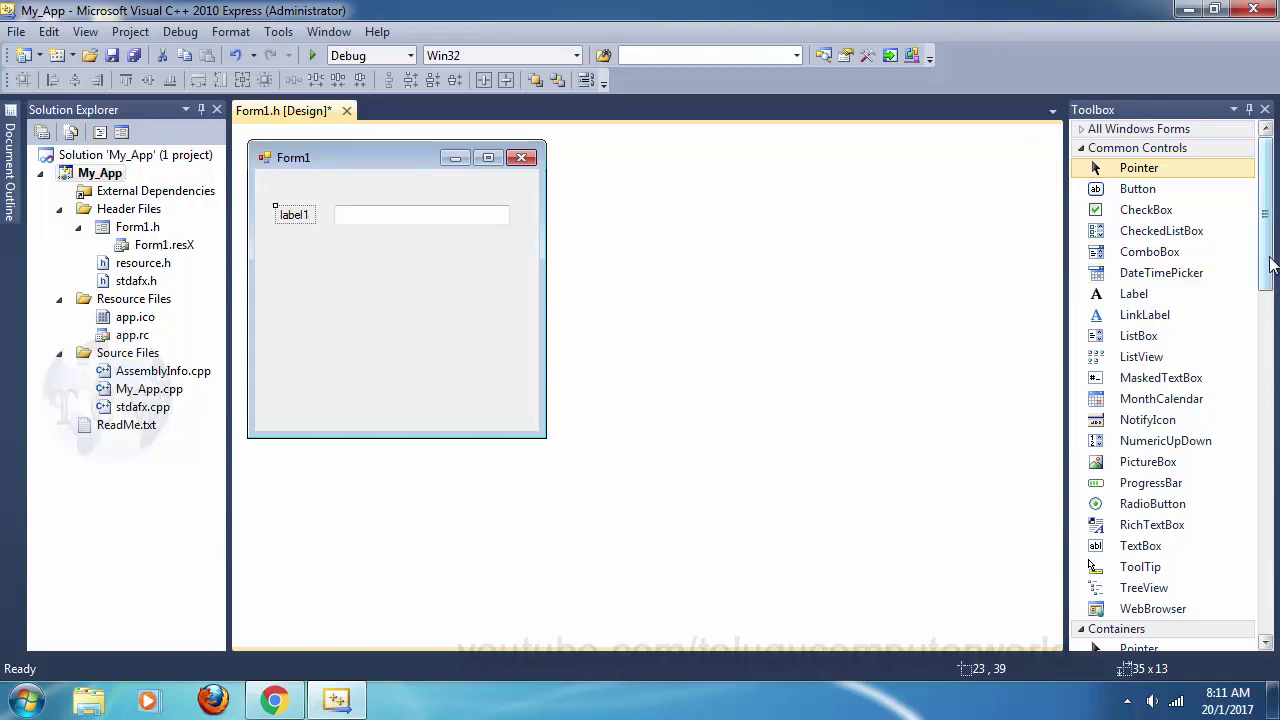
{"action": "left_click_drag", "start_coordinate": [1272, 262], "coordinate": [1275, 322]}
{"action": "scroll", "coordinate": [1276, 322], "scroll_direction": "up", "scroll_amount": 4}
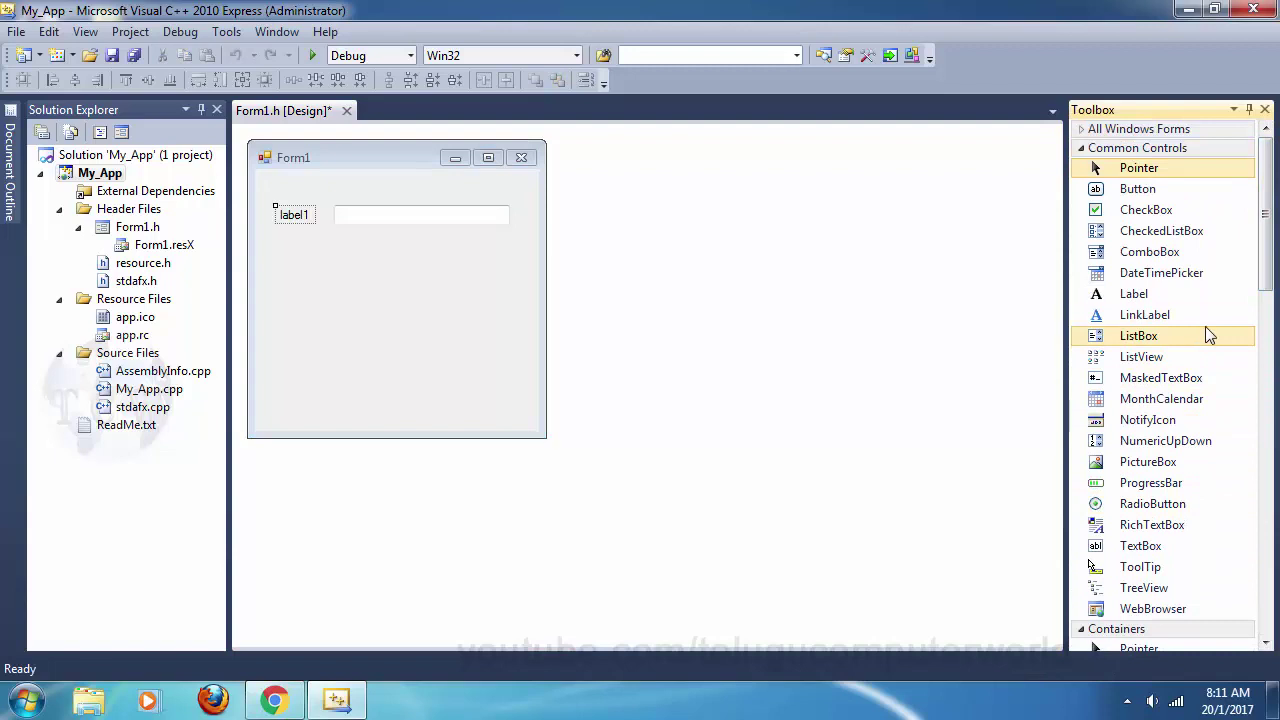
{"action": "left_click_drag", "start_coordinate": [1137, 188], "coordinate": [352, 310]}
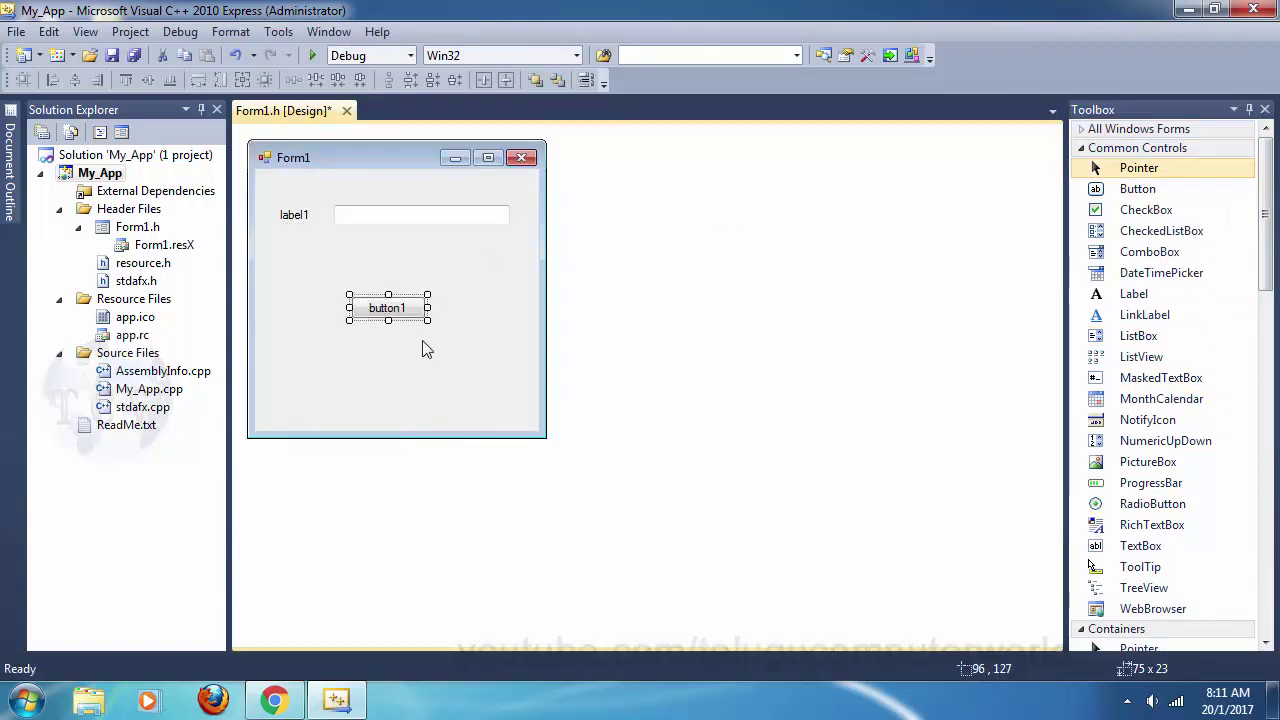